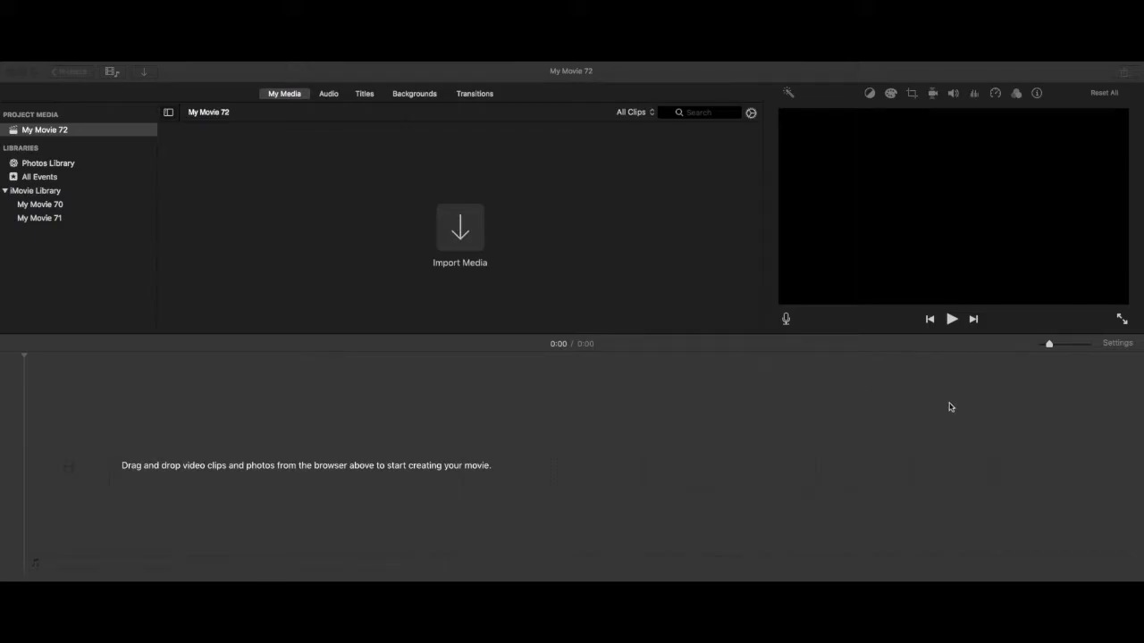
Open the project's theme choices and preview the Filmstrip, Modern and News themes.
left_click(1116, 344)
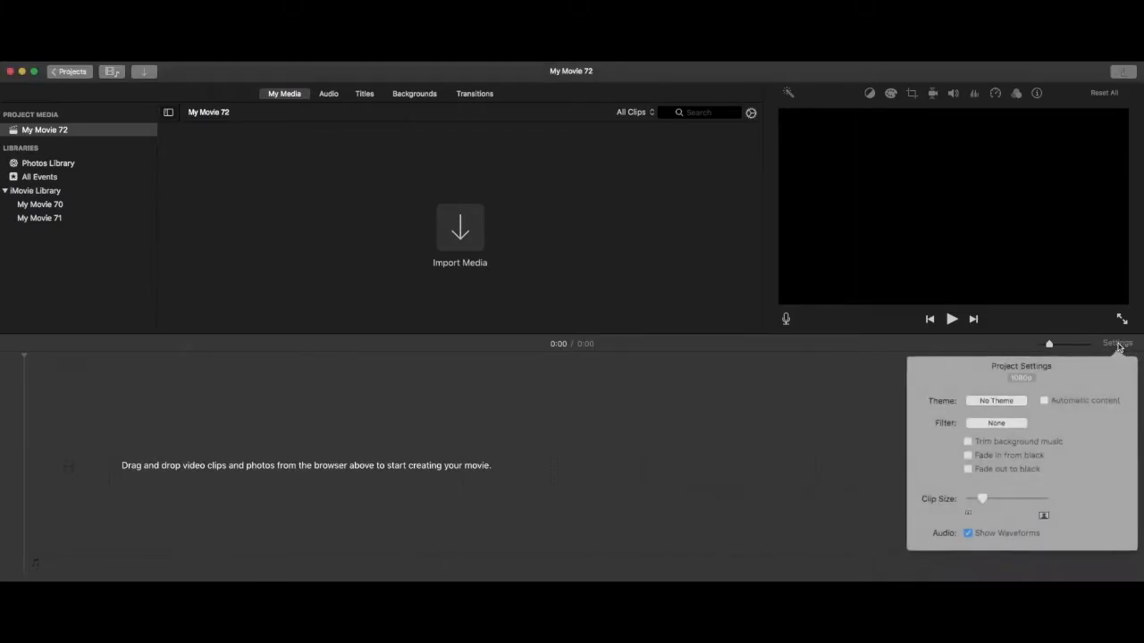
left_click(1002, 401)
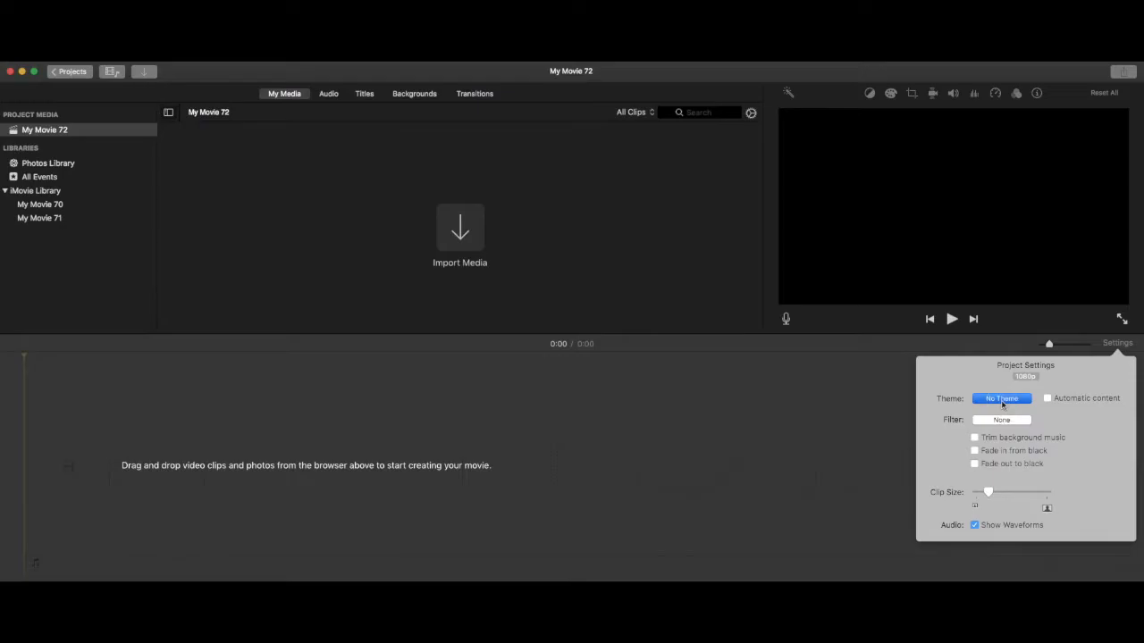
scroll(851, 345, "down", 1)
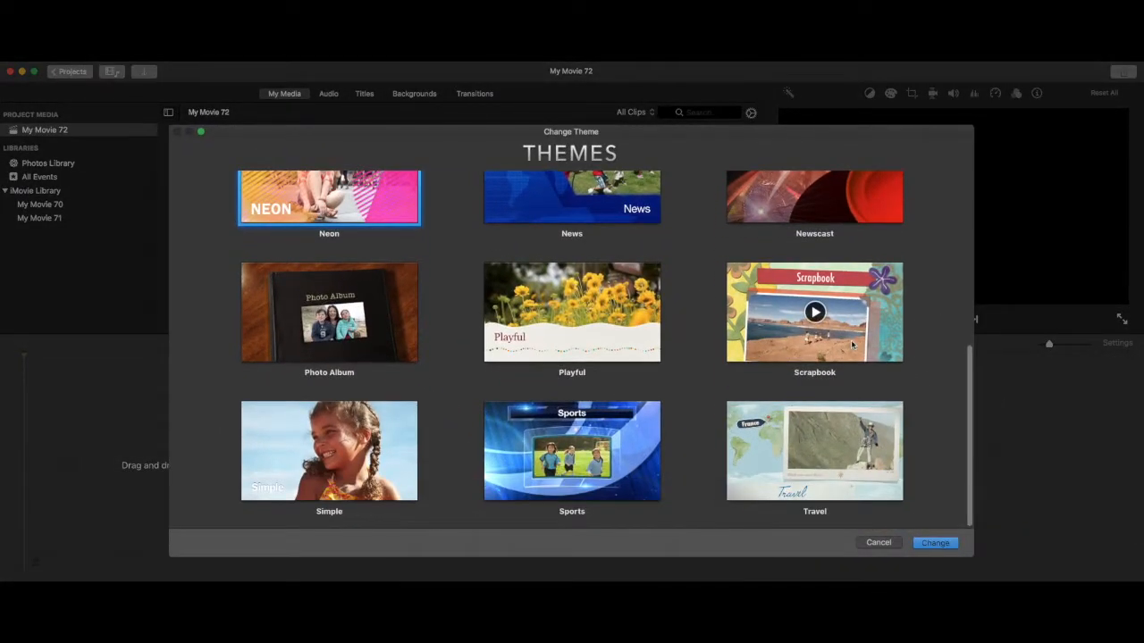
scroll(851, 345, "up", 5)
scroll(811, 357, "down", 2)
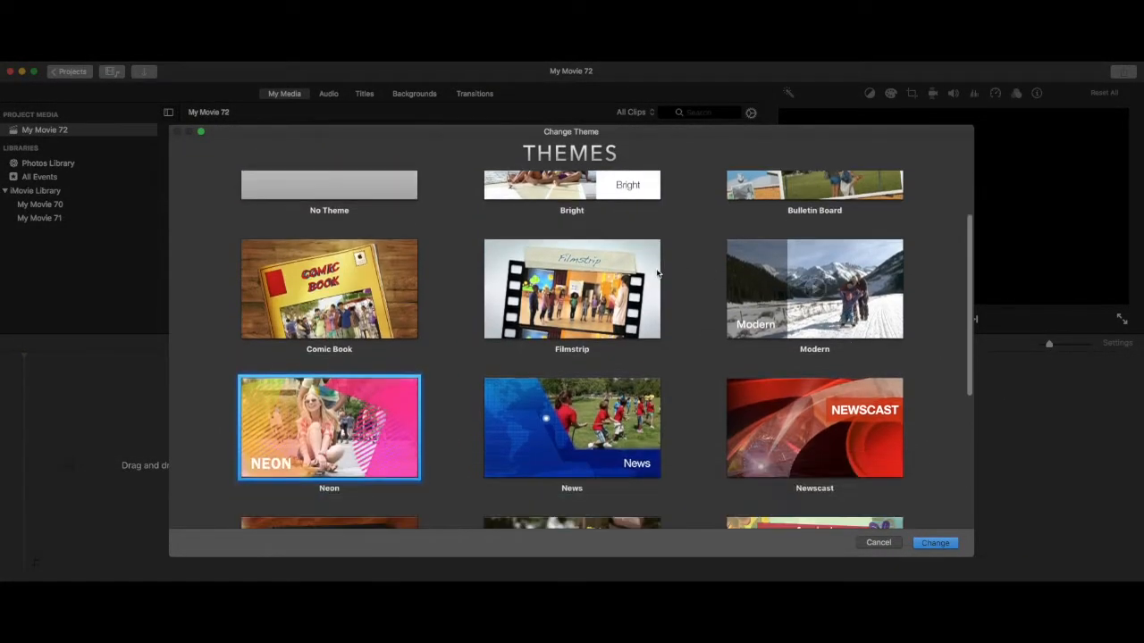
left_click(653, 277)
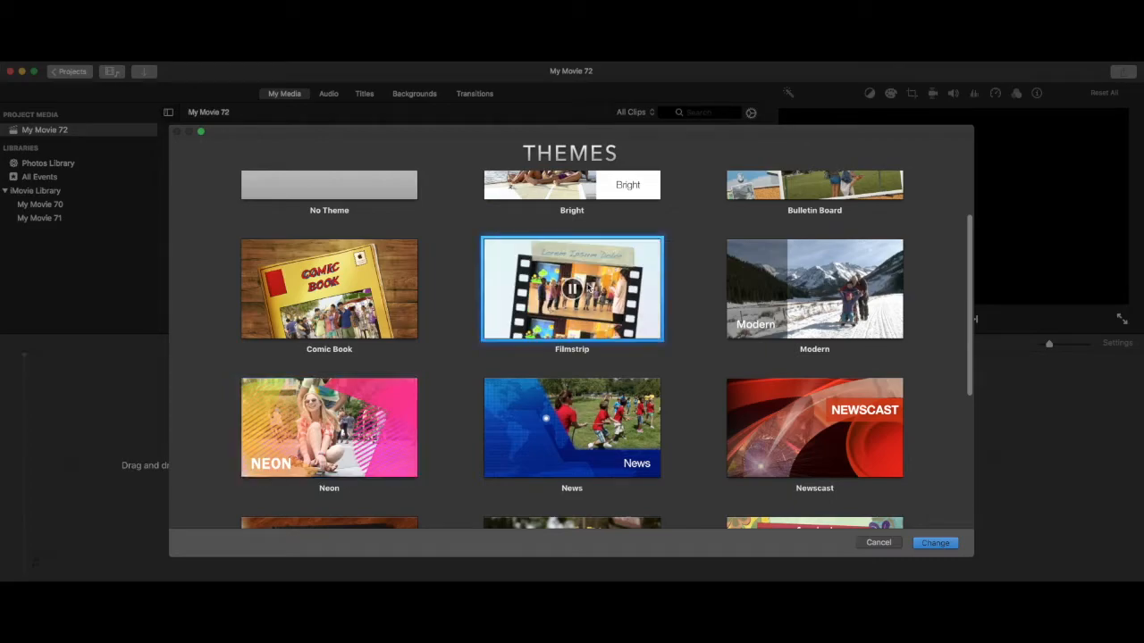
left_click(777, 302)
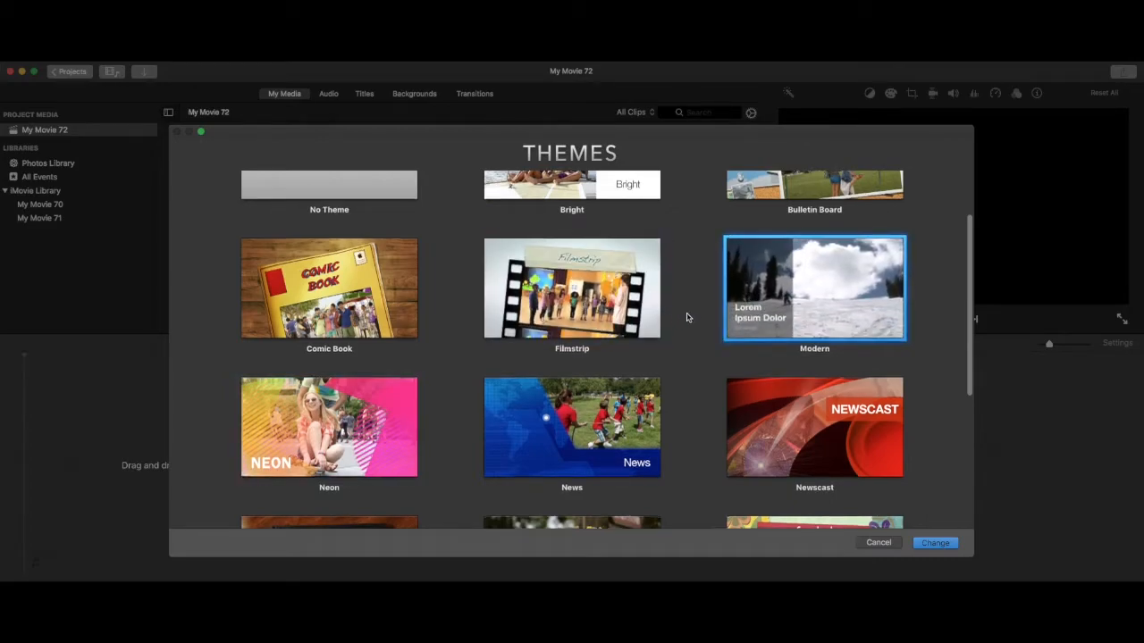
scroll(687, 317, "down", 3)
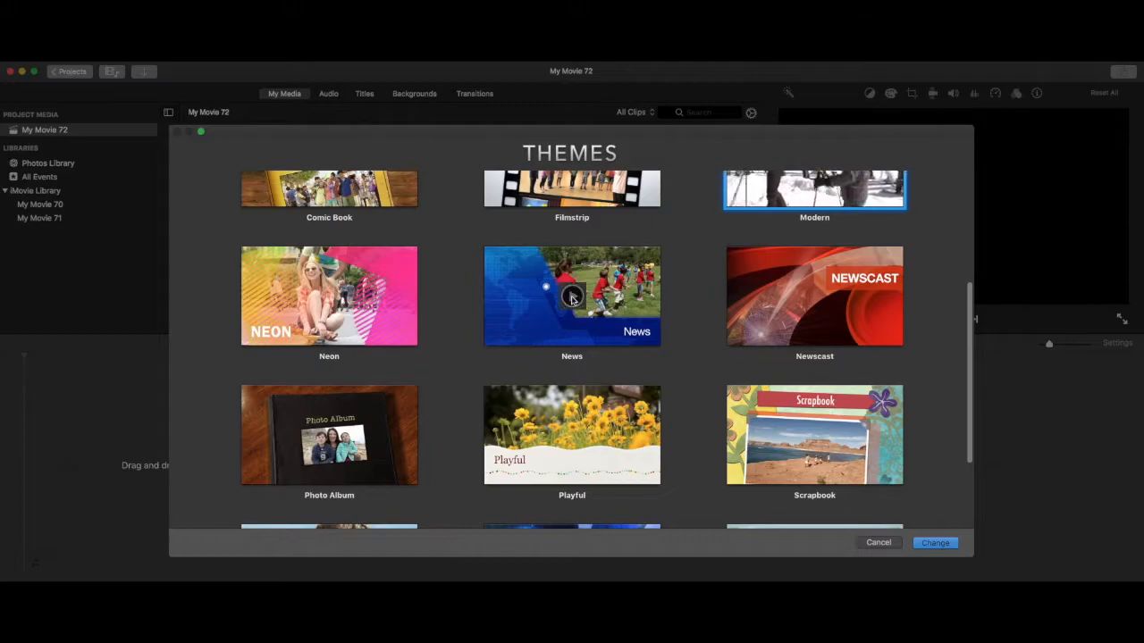
left_click(572, 297)
scroll(671, 313, "down", 1)
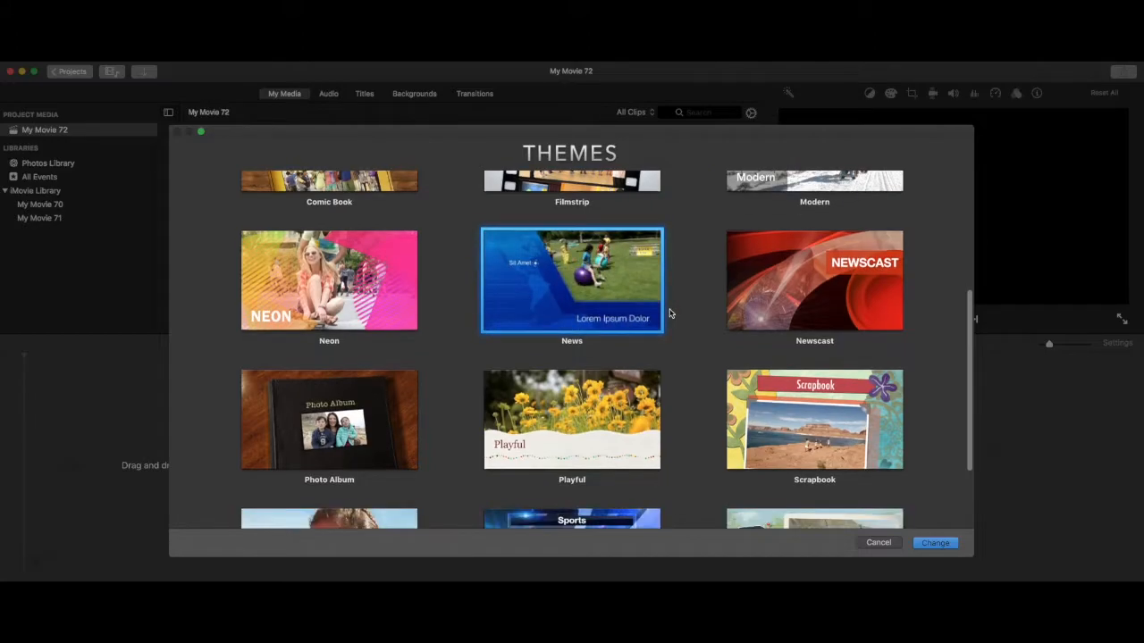
scroll(670, 314, "down", 1)
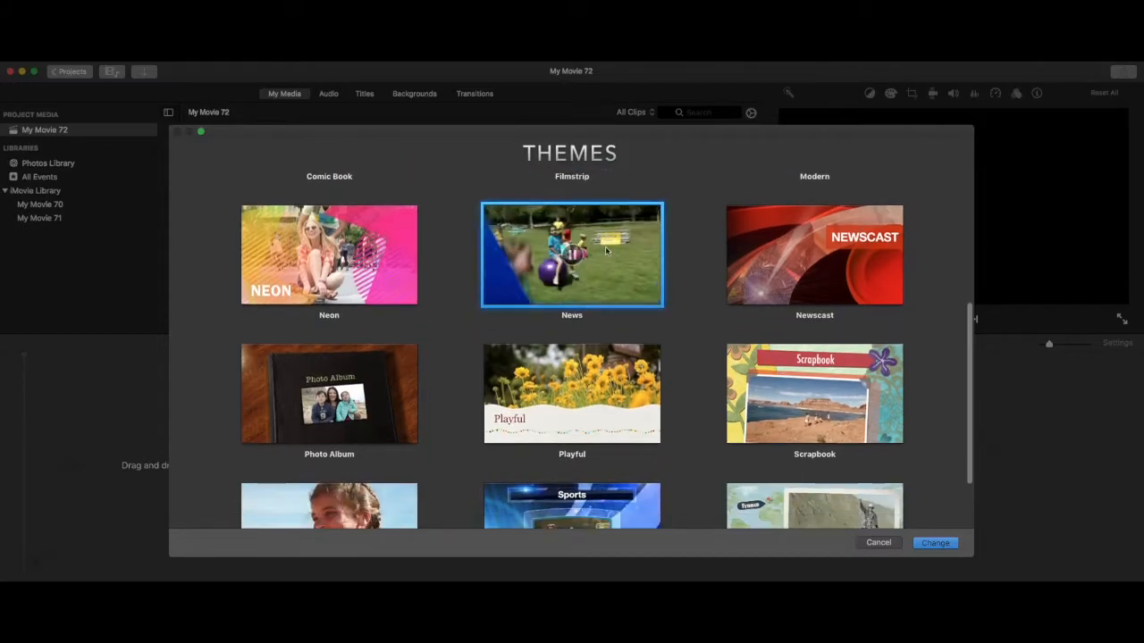
Preview the Newscast, Scrapbook and Sports themes.
left_click(814, 259)
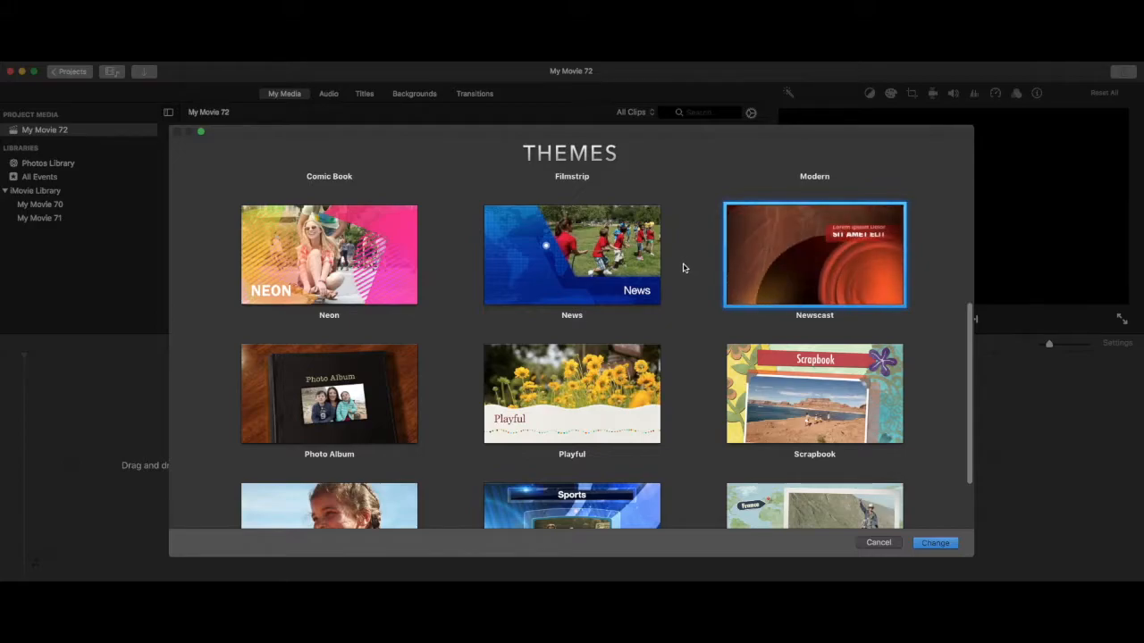
scroll(684, 267, "down", 3)
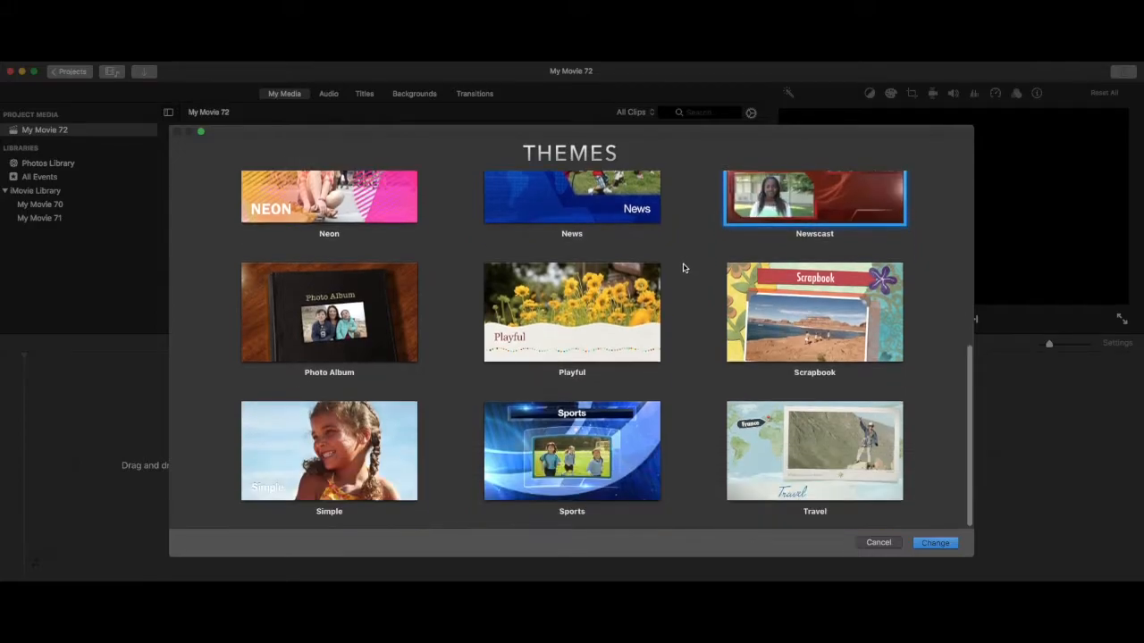
left_click(814, 312)
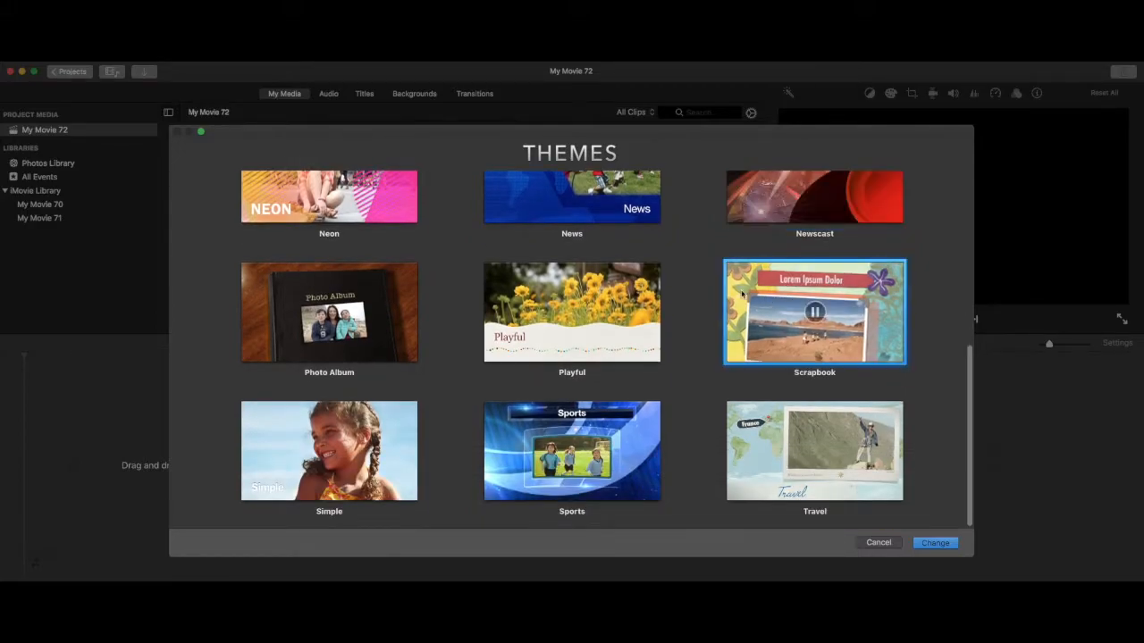
left_click(617, 411)
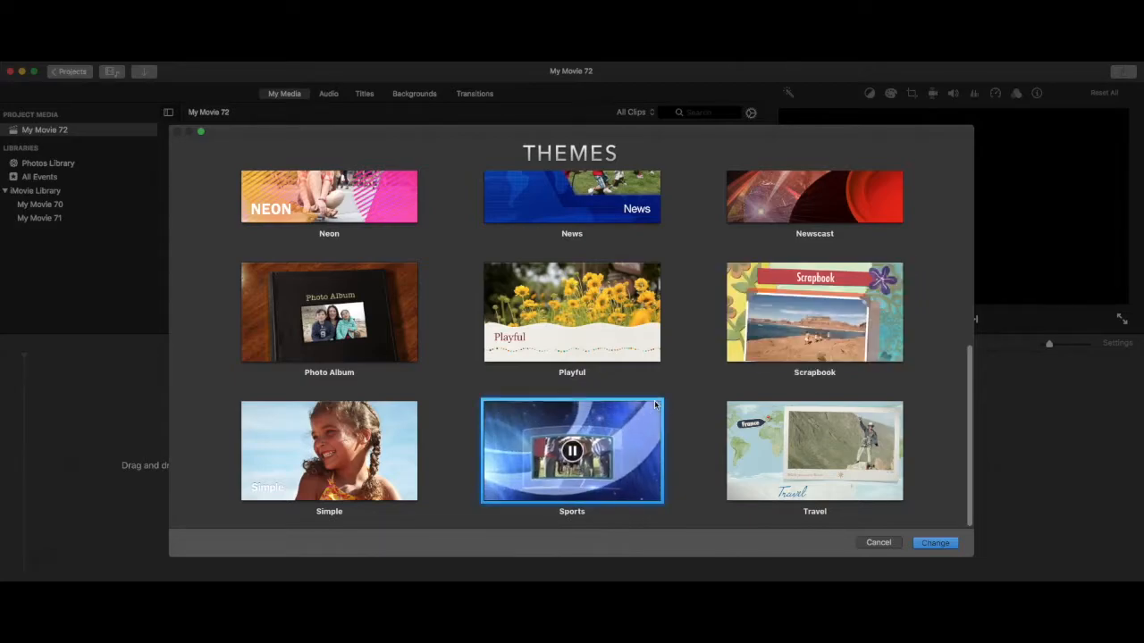
scroll(654, 403, "up", 10)
scroll(653, 403, "down", 10)
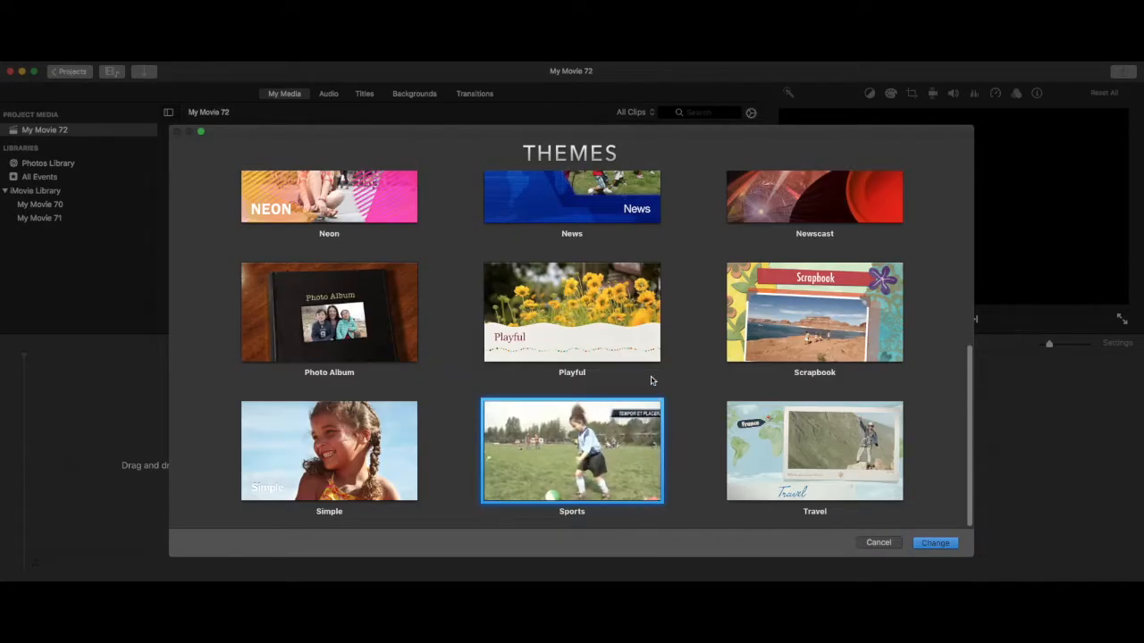
Apply the Neon theme to the project.
scroll(651, 380, "up", 3)
left_click(365, 338)
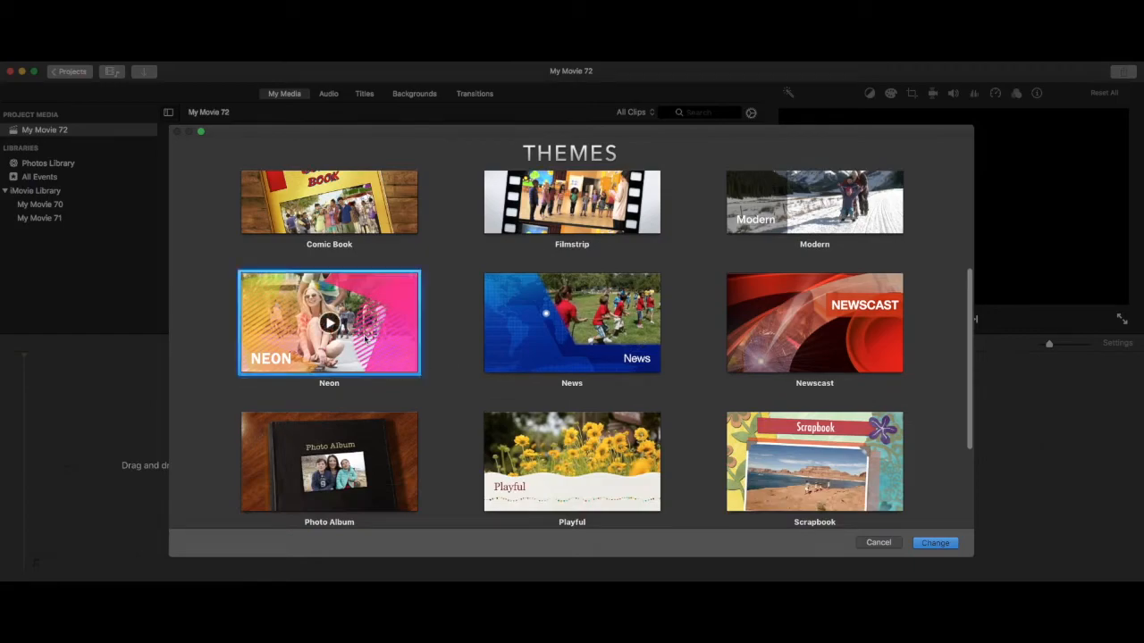
left_click(935, 543)
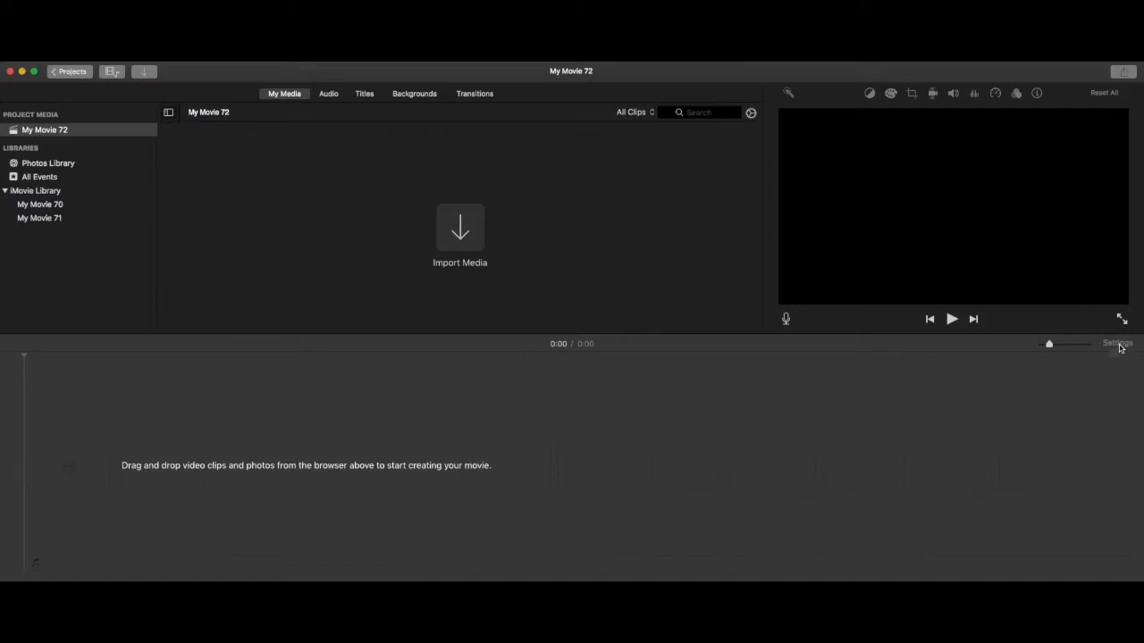
Turn off automatic content in the project settings.
left_click(1118, 345)
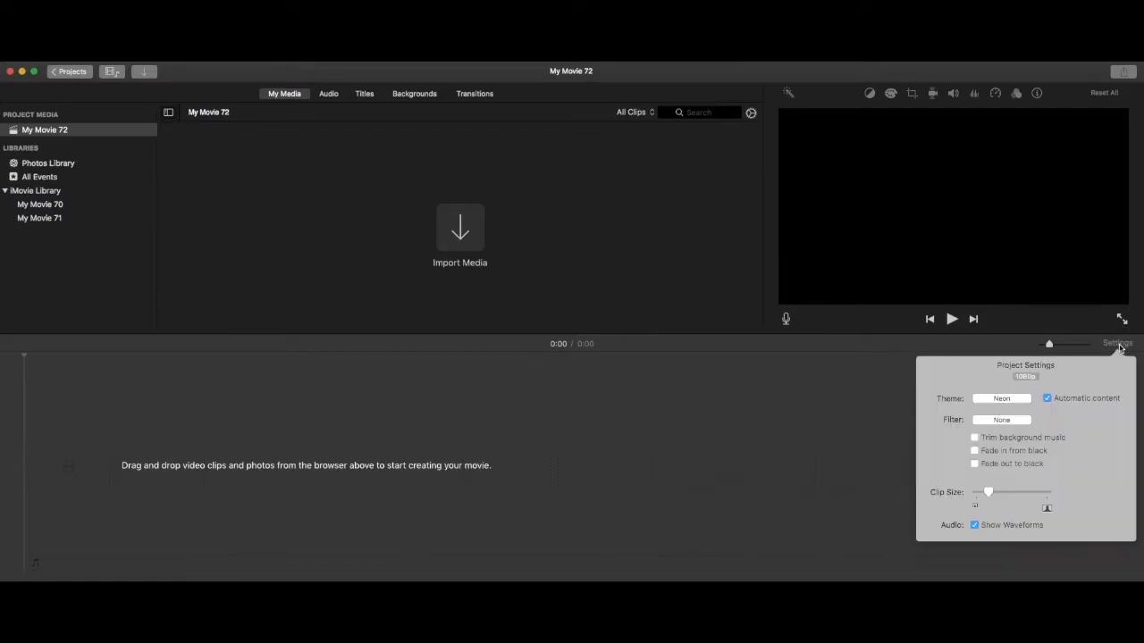
left_click(1047, 399)
left_click(930, 345)
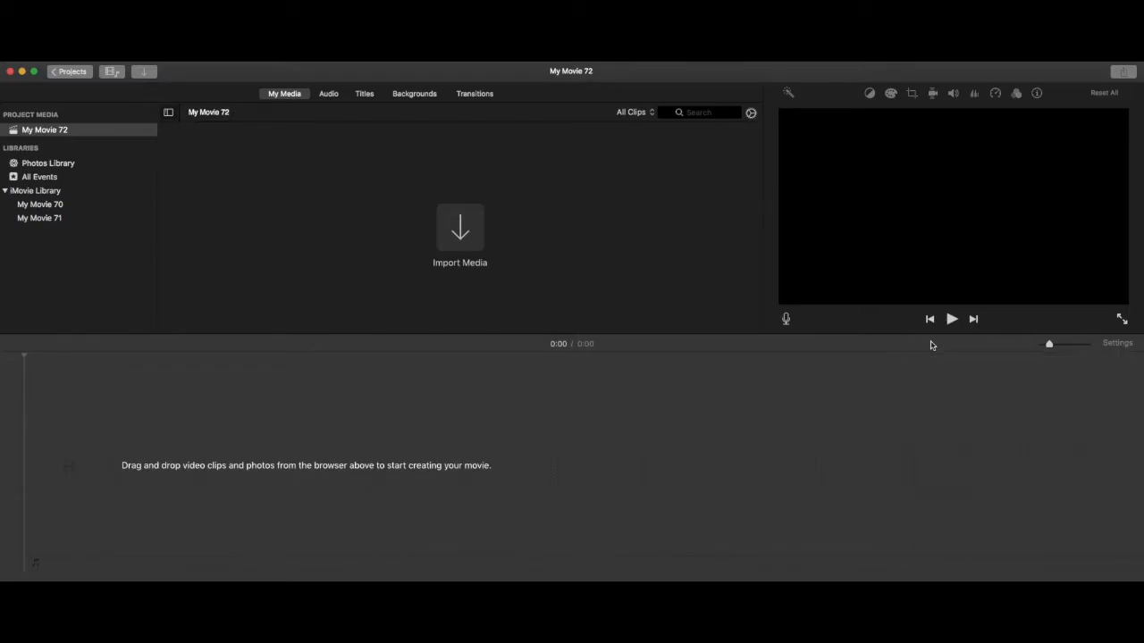
Add the succulent clip and the book covers clip from My Movie 70 to the timeline, with the succulent clip first.
left_click(40, 204)
left_click_drag(299, 170, 215, 438)
left_click_drag(387, 166, 951, 486)
left_click(501, 513)
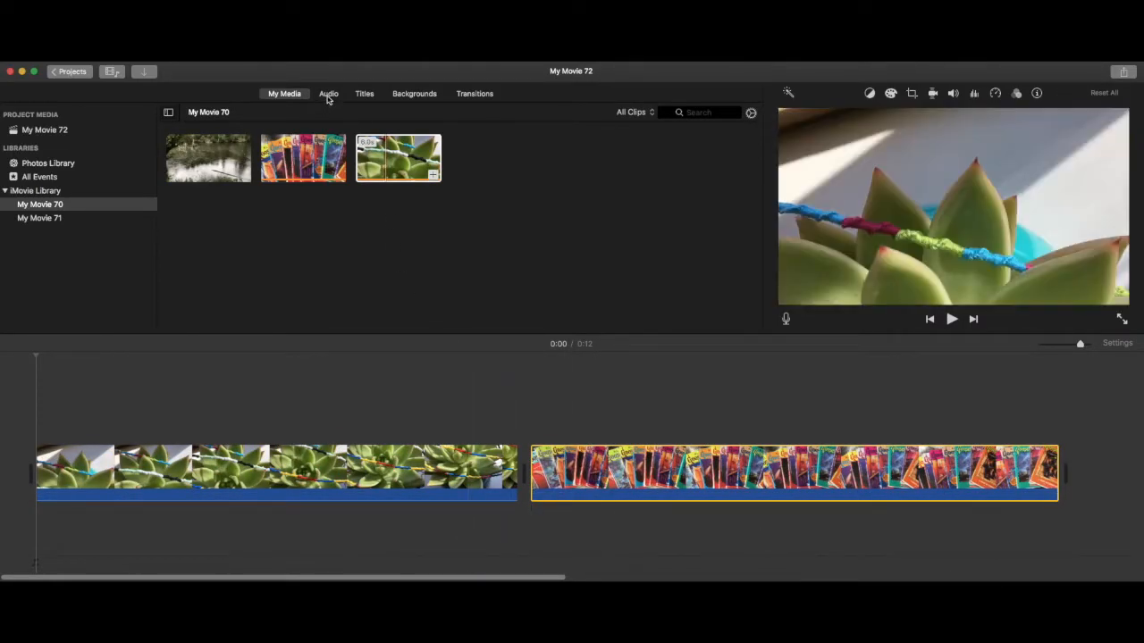
Place the Neon theme's transition between the succulent and book clips and play it back.
left_click(328, 95)
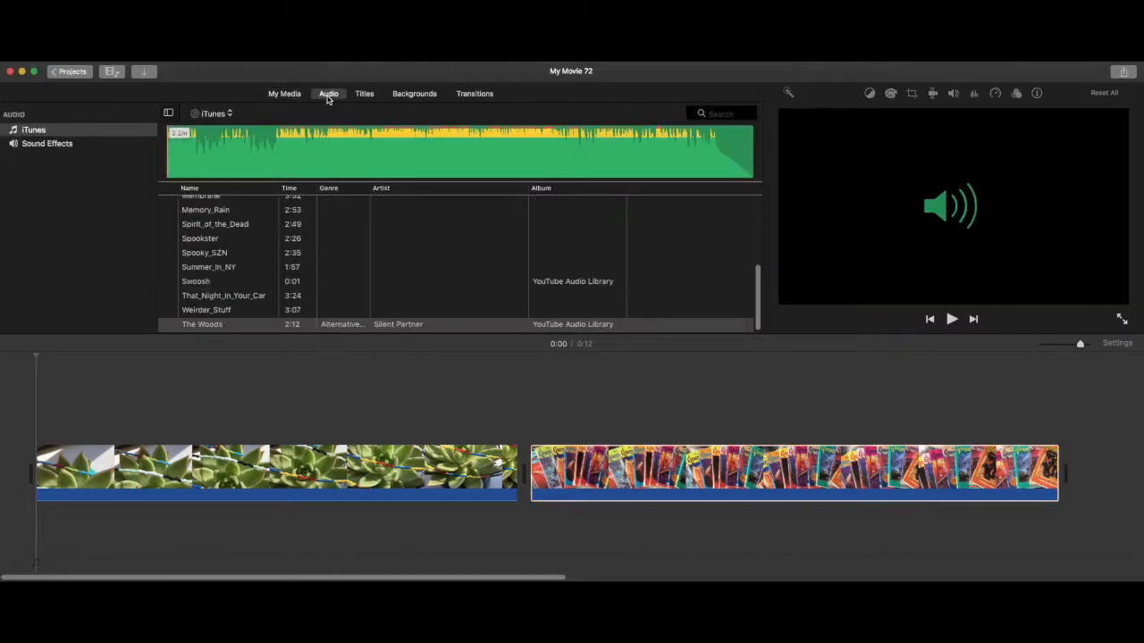
left_click(370, 96)
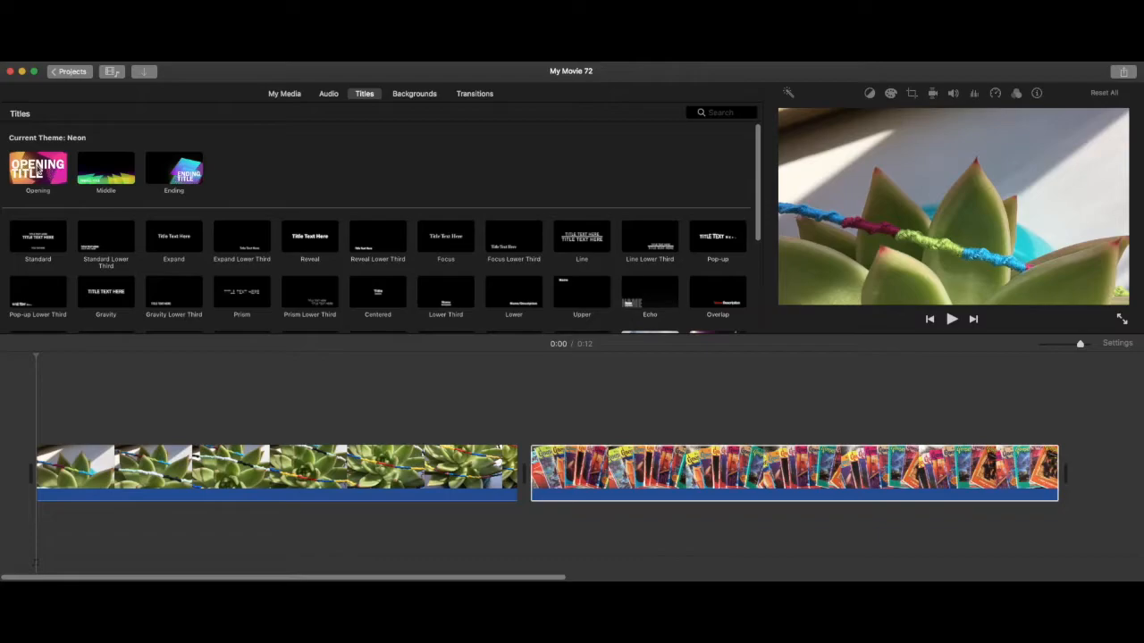
left_click(416, 96)
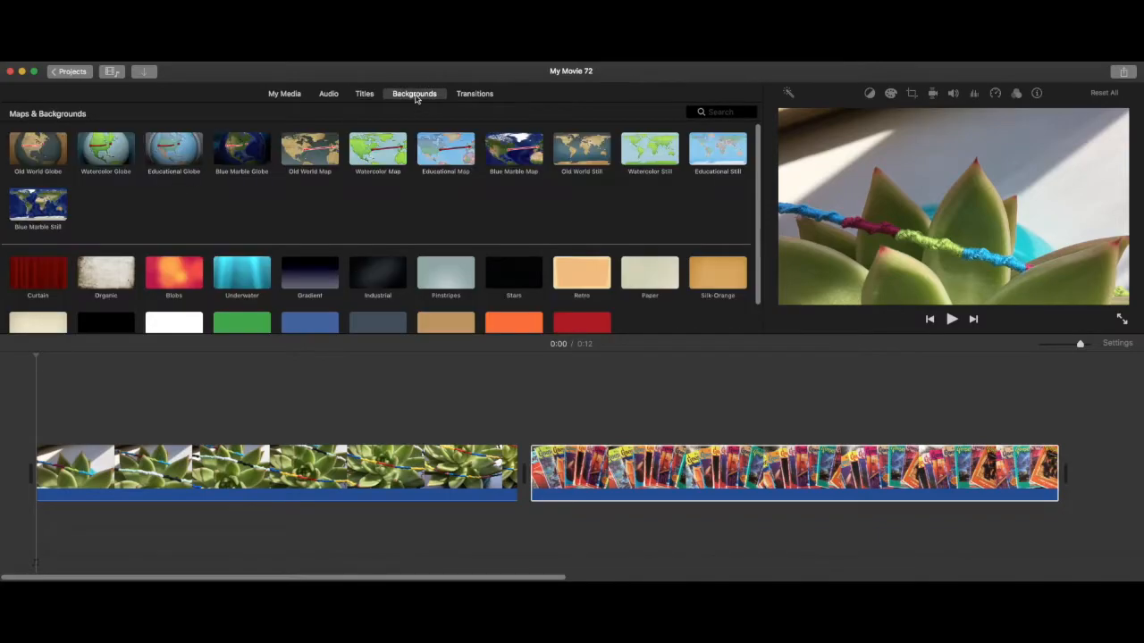
left_click(477, 93)
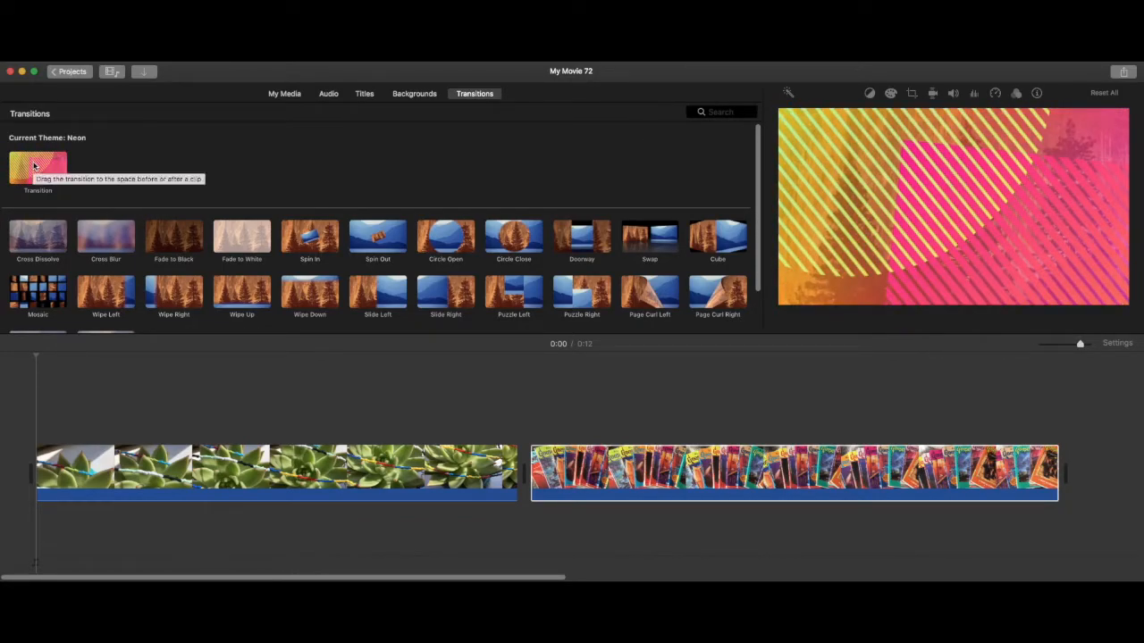
left_click_drag(34, 166, 481, 399)
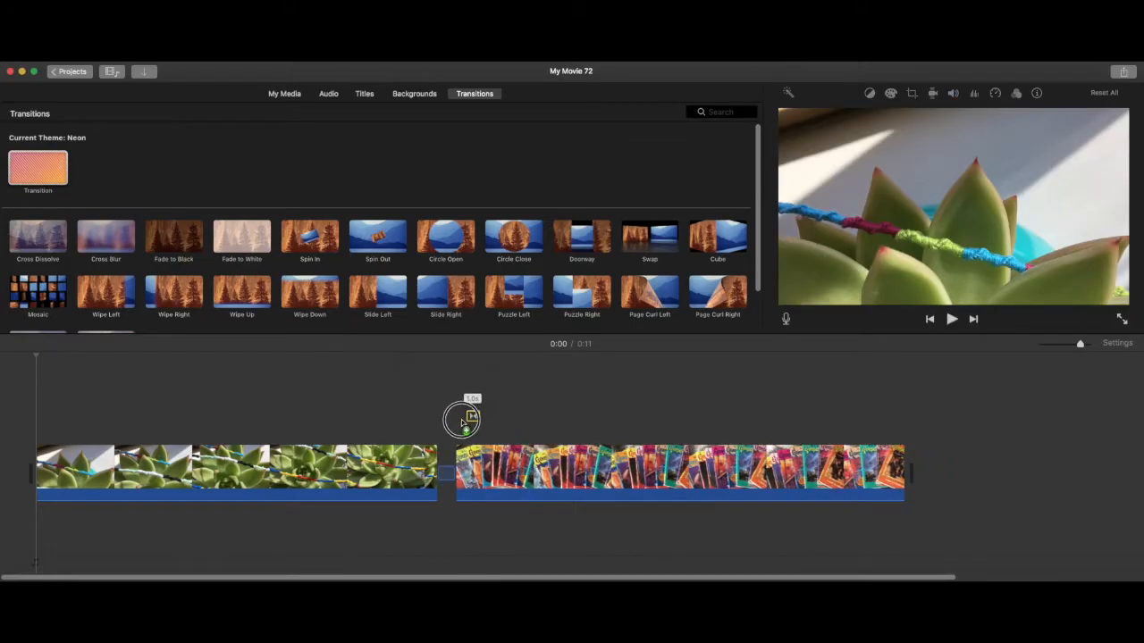
key("space")
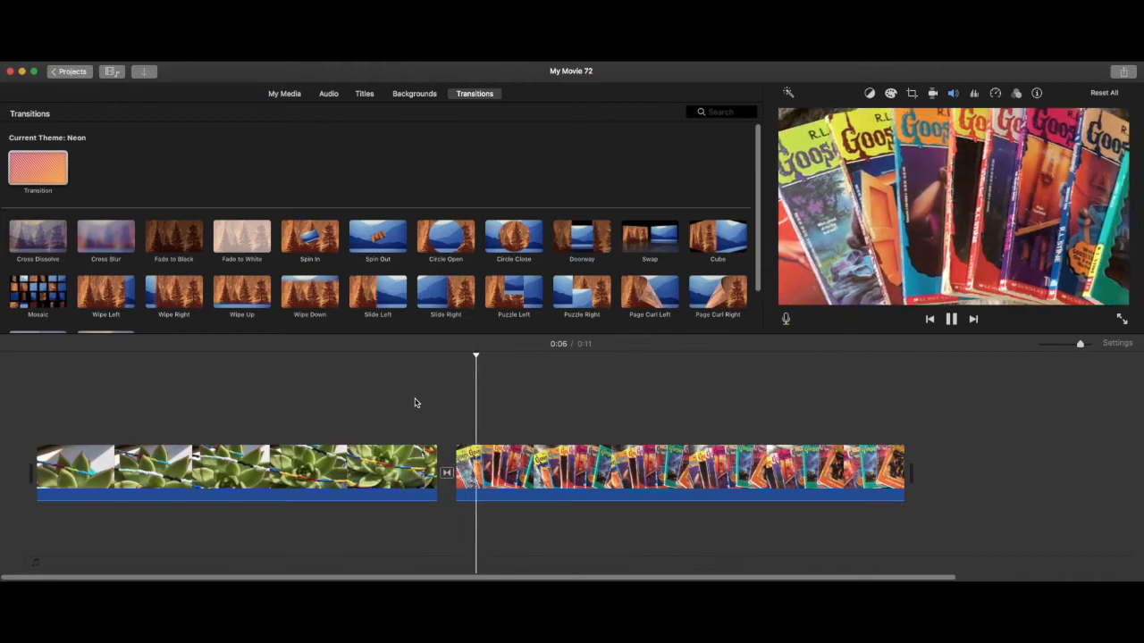
key("space")
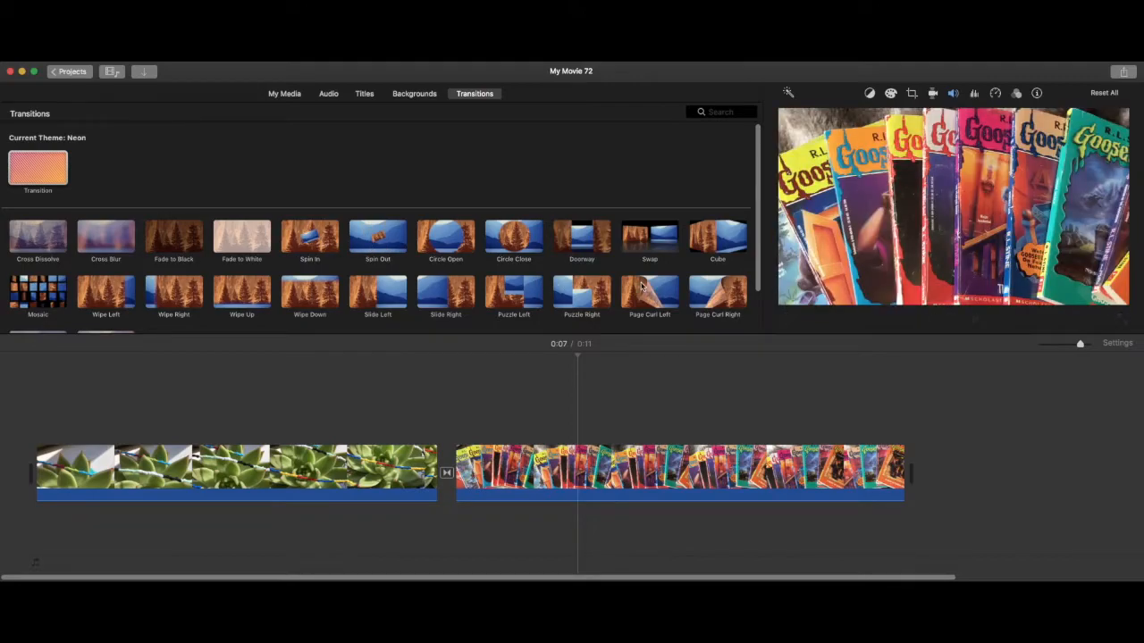
left_click(446, 471)
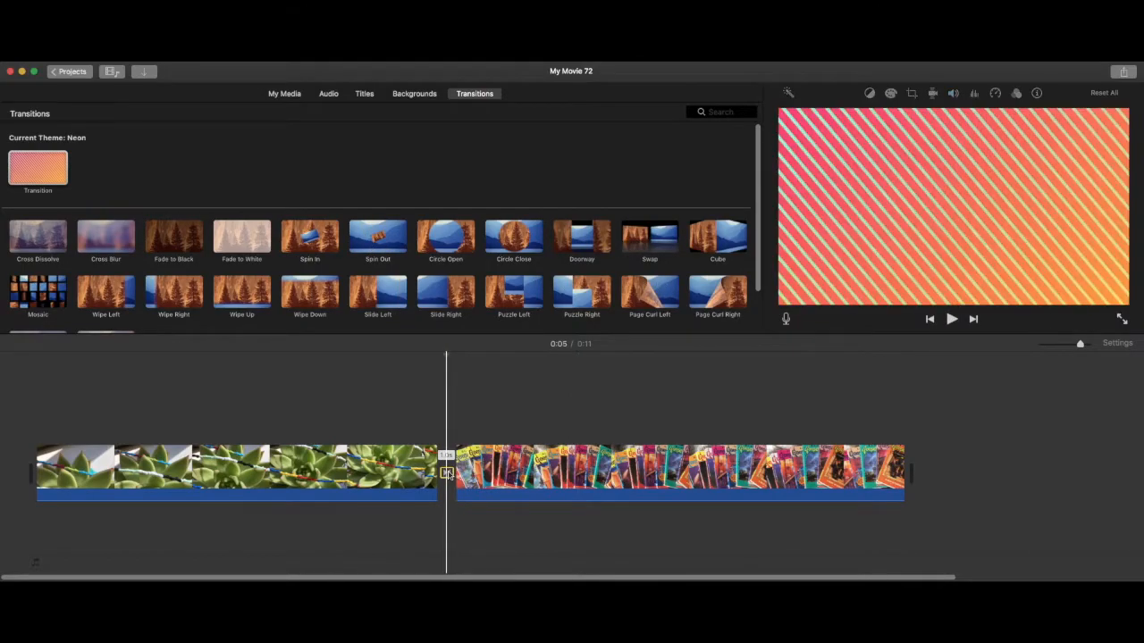
Add the Neon theme's Middle title over the start of the succulent clip with the text SUBSCRIBE.
left_click(362, 93)
left_click_drag(107, 171, 30, 378)
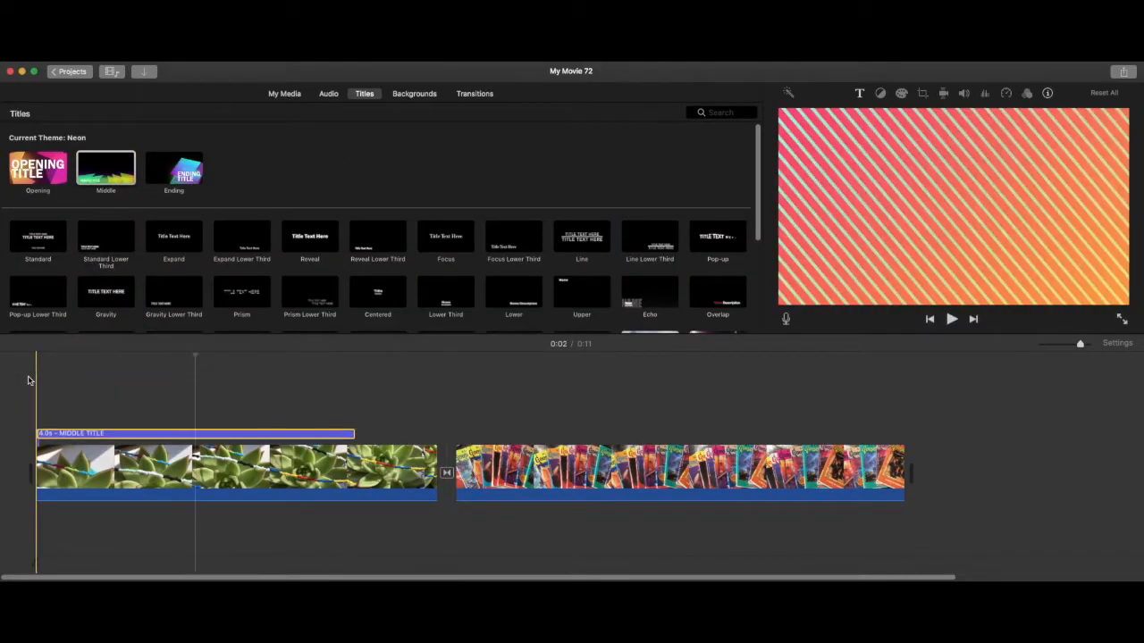
left_click_drag(947, 287, 817, 278)
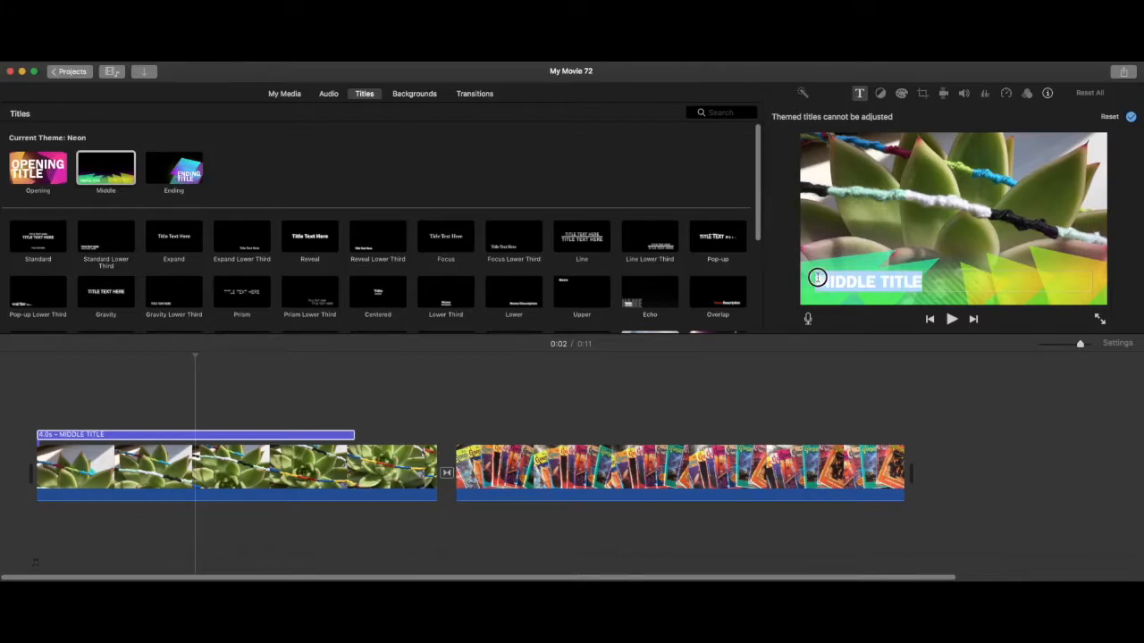
type("SUBSCRIBE")
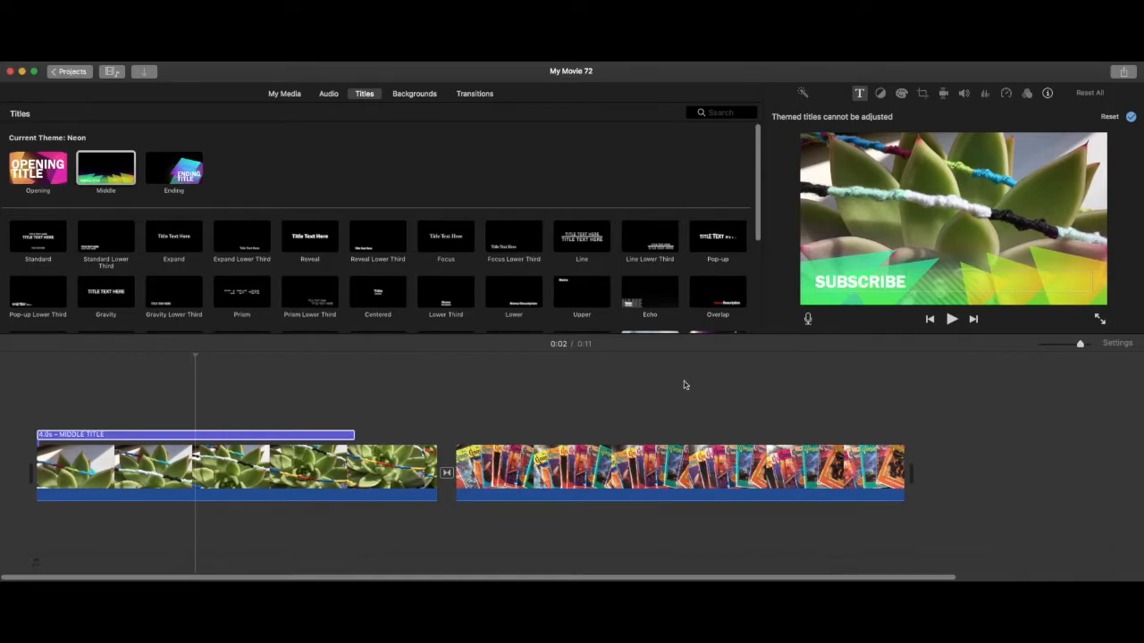
Play the movie from the start to preview the themed title and transition.
left_click(40, 403)
key("space")
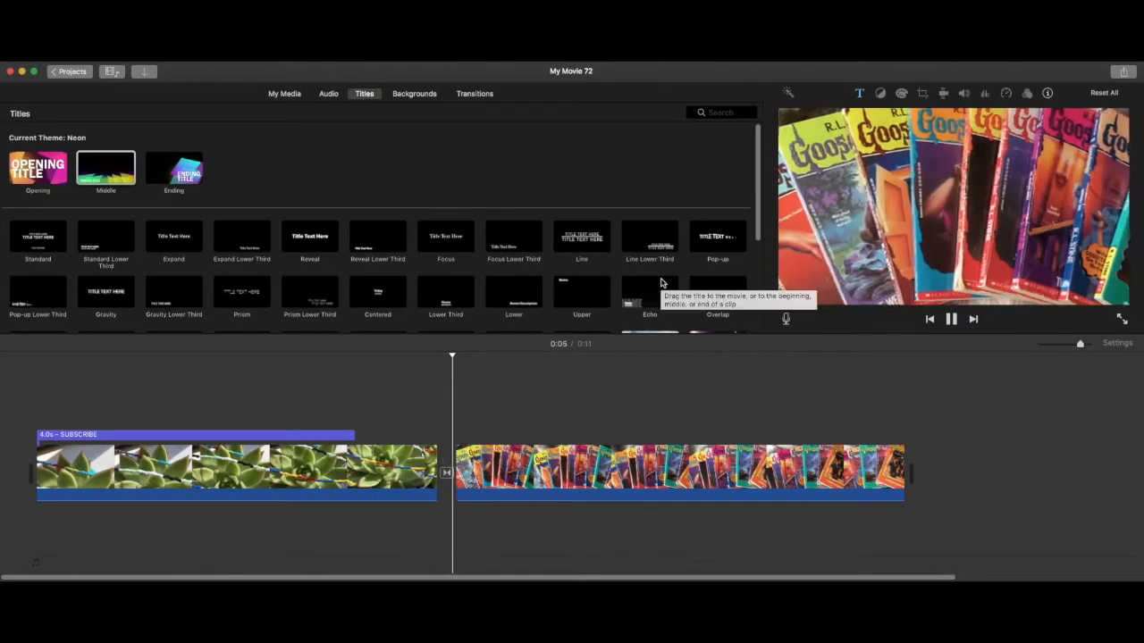
key("space")
Delete the SUBSCRIBE title and the transition between the two clips.
left_click(252, 436)
key("Delete")
left_click(448, 476)
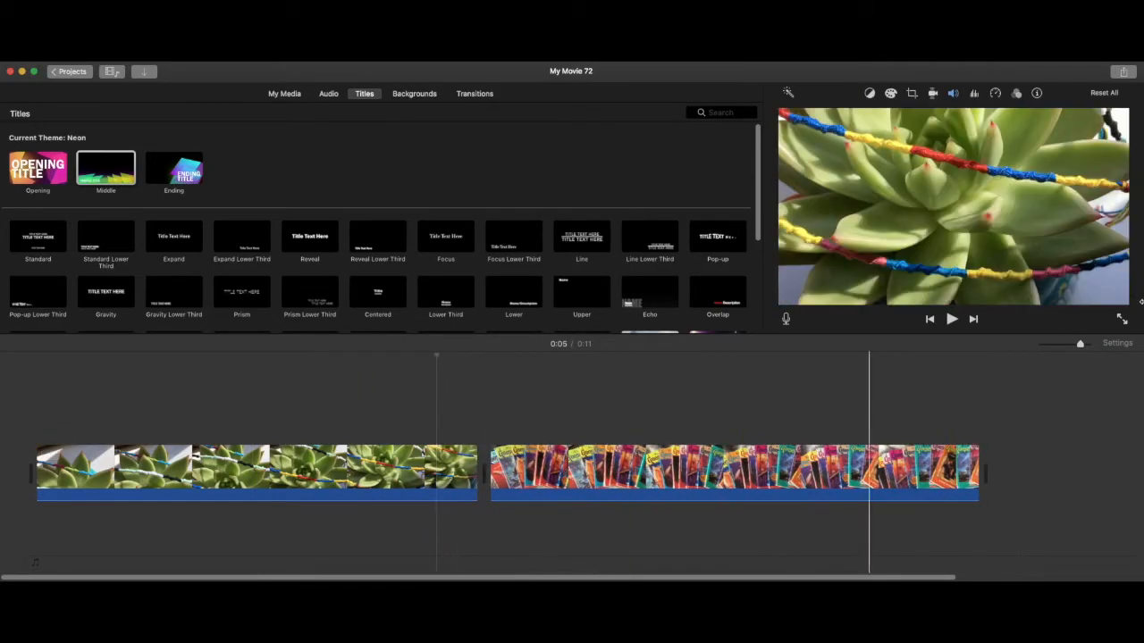
Change the project theme to Photo Album in the project settings.
left_click(1118, 344)
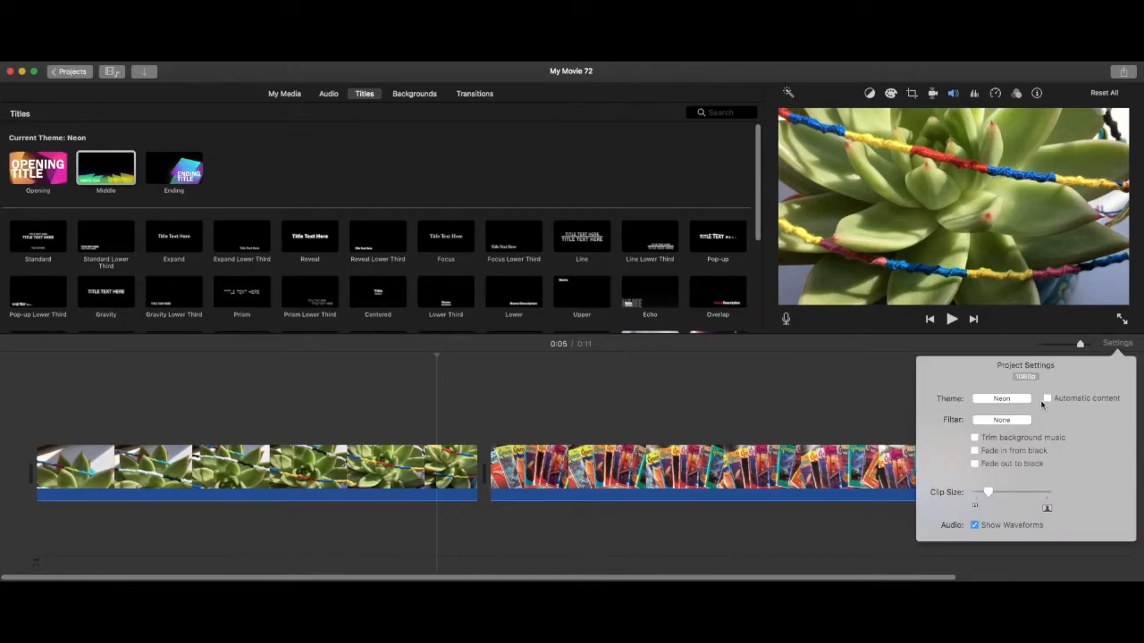
left_click(1005, 399)
scroll(664, 284, "down", 2)
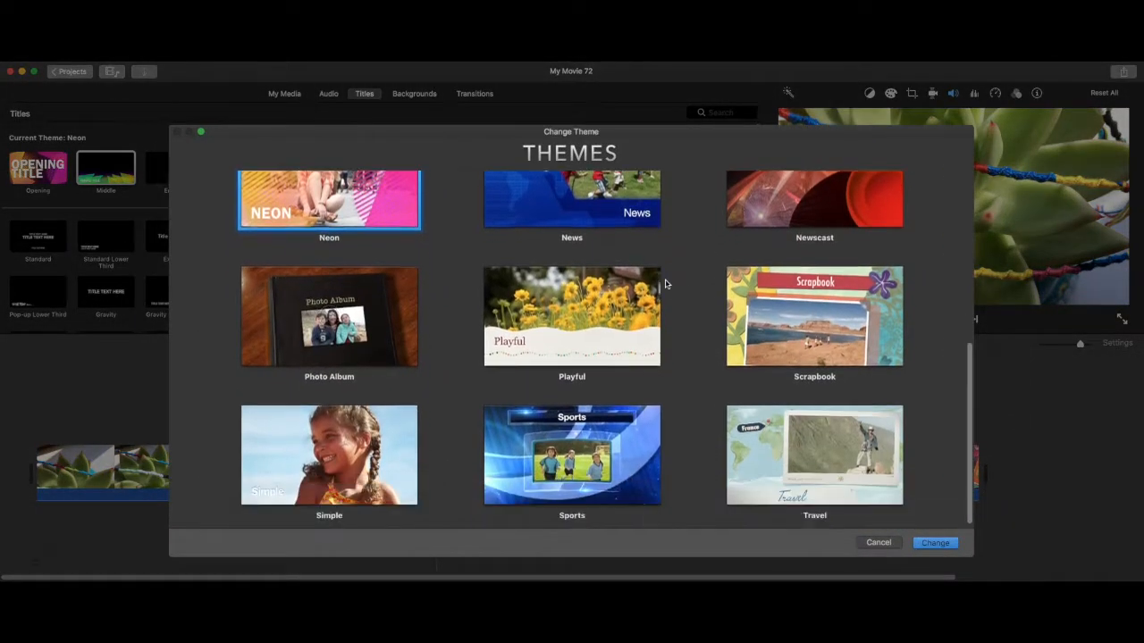
left_click(358, 286)
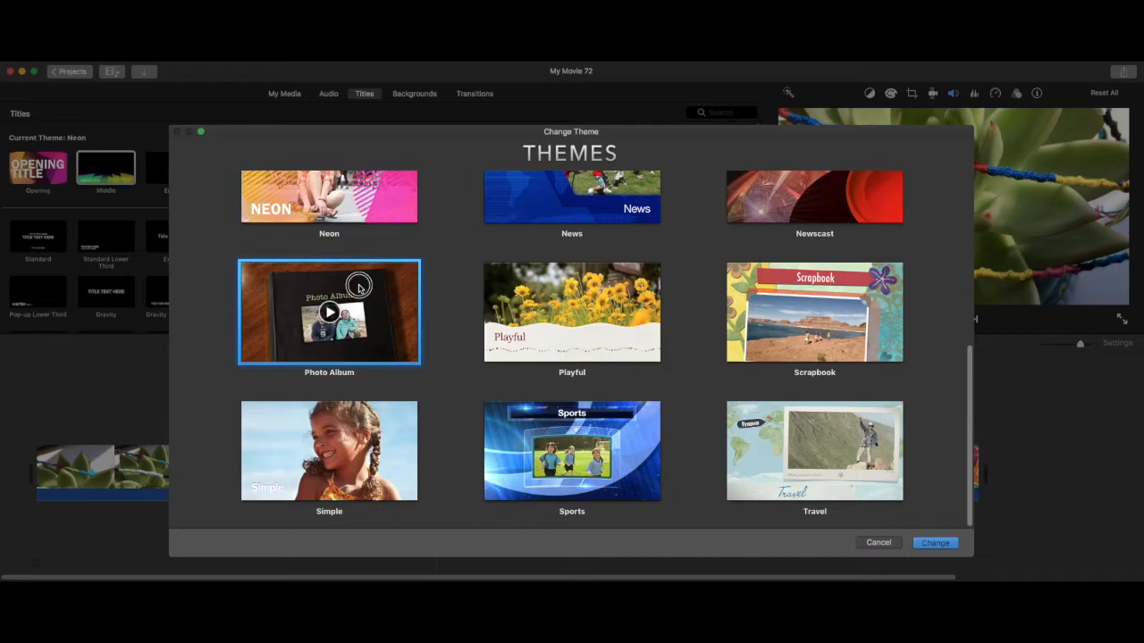
left_click(935, 543)
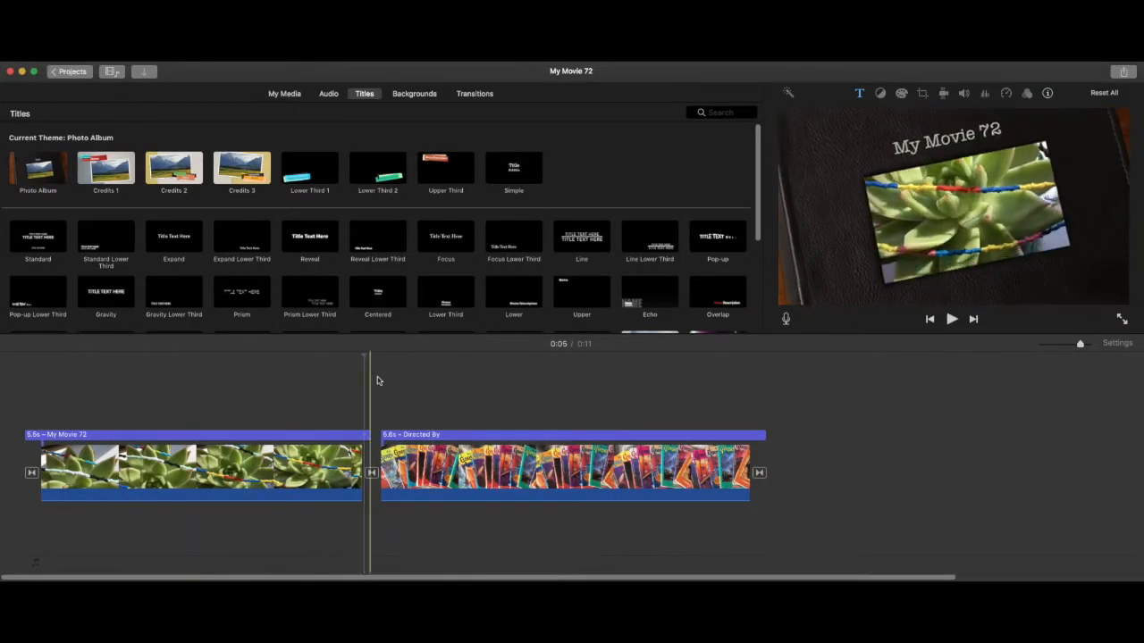
Try to delete the Directed By title above the book clip while automatic content is on.
left_click(609, 435)
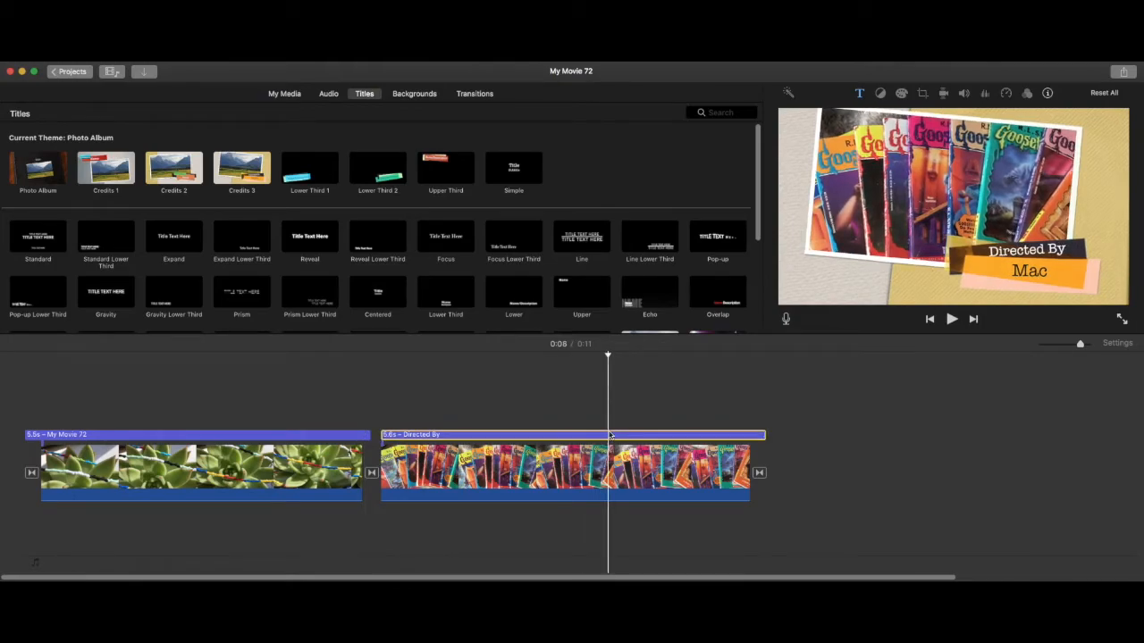
key("Delete")
left_click(531, 236)
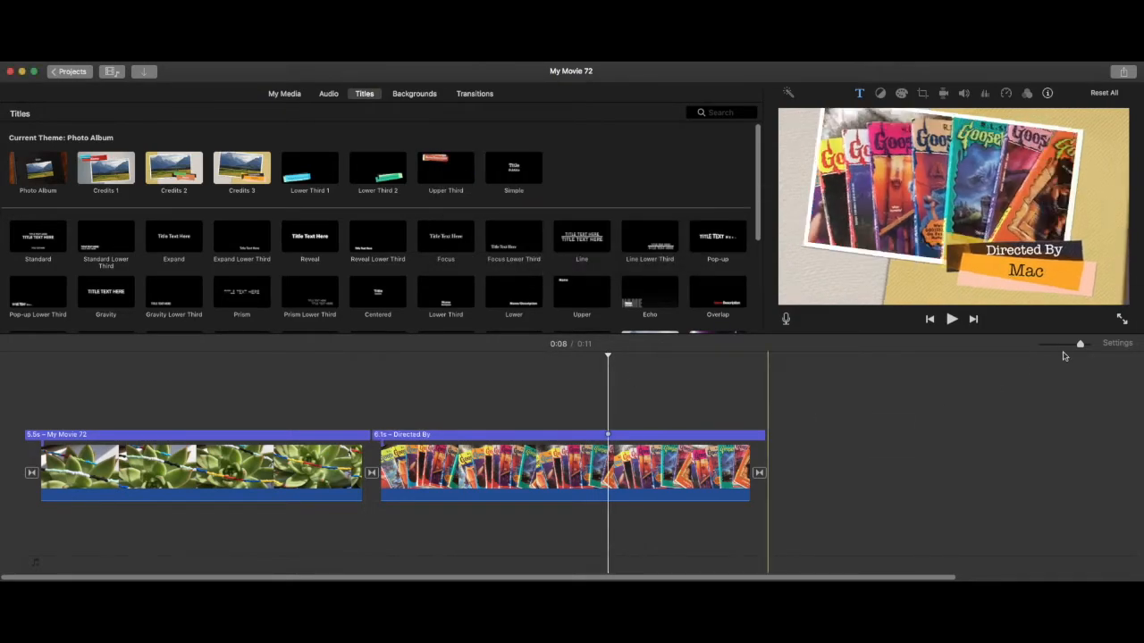
Turn off automatic content for the project and delete the titles above the book and succulent clips.
left_click(1116, 343)
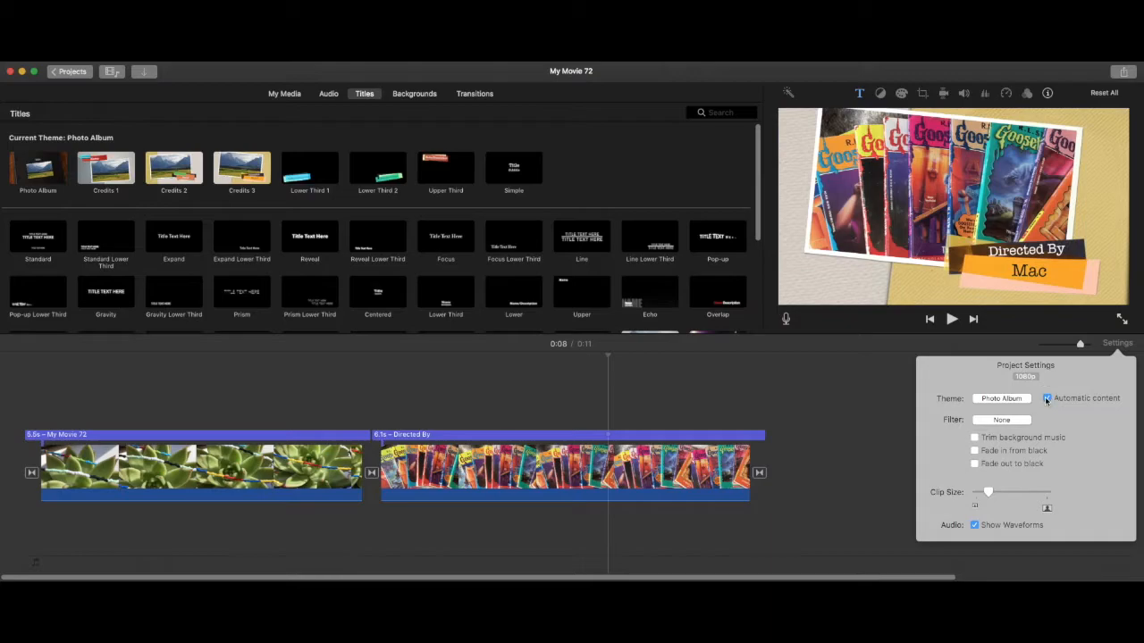
left_click(885, 371)
left_click(699, 436)
key("Delete")
left_click(353, 436)
key("Delete")
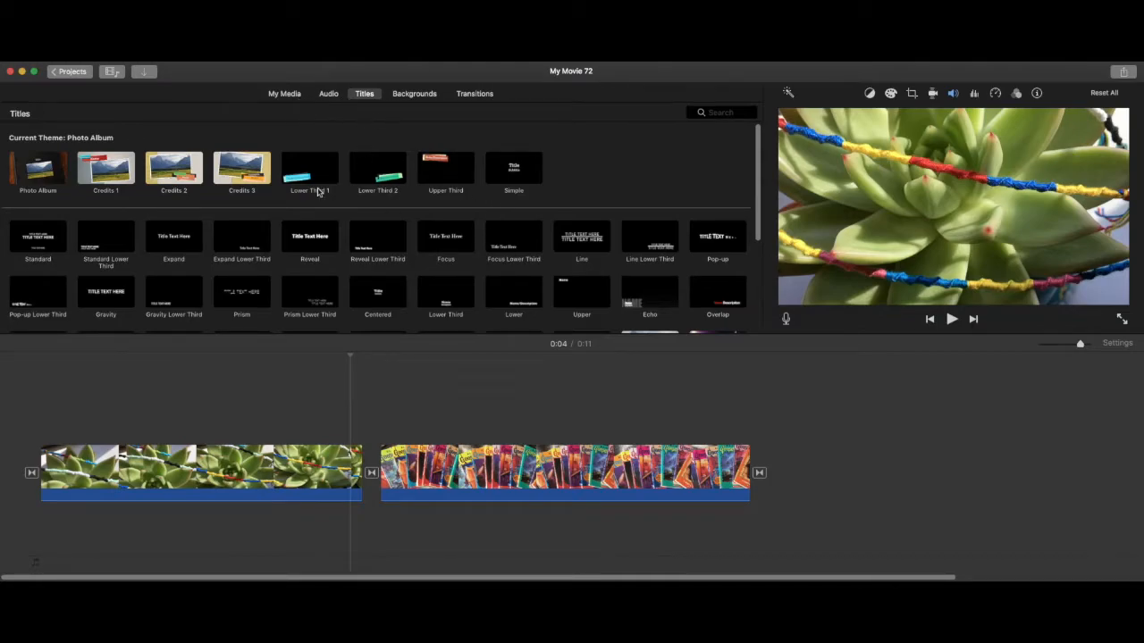
Show the Photo Album theme's transitions and change the project theme to Comic Book.
left_click(471, 94)
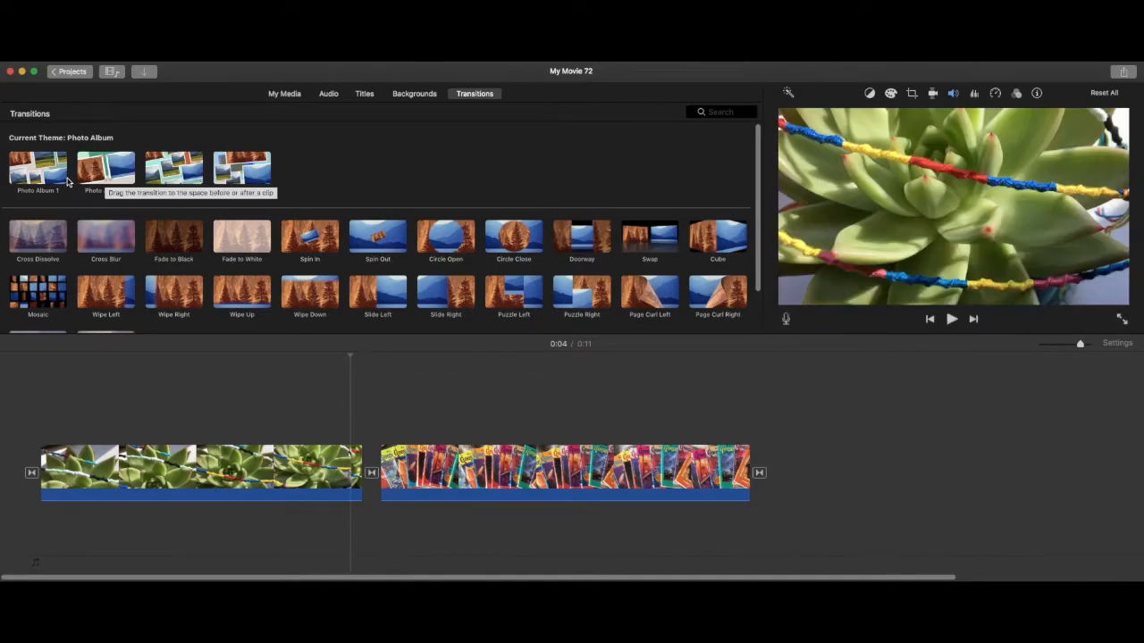
left_click(1116, 345)
left_click(1003, 400)
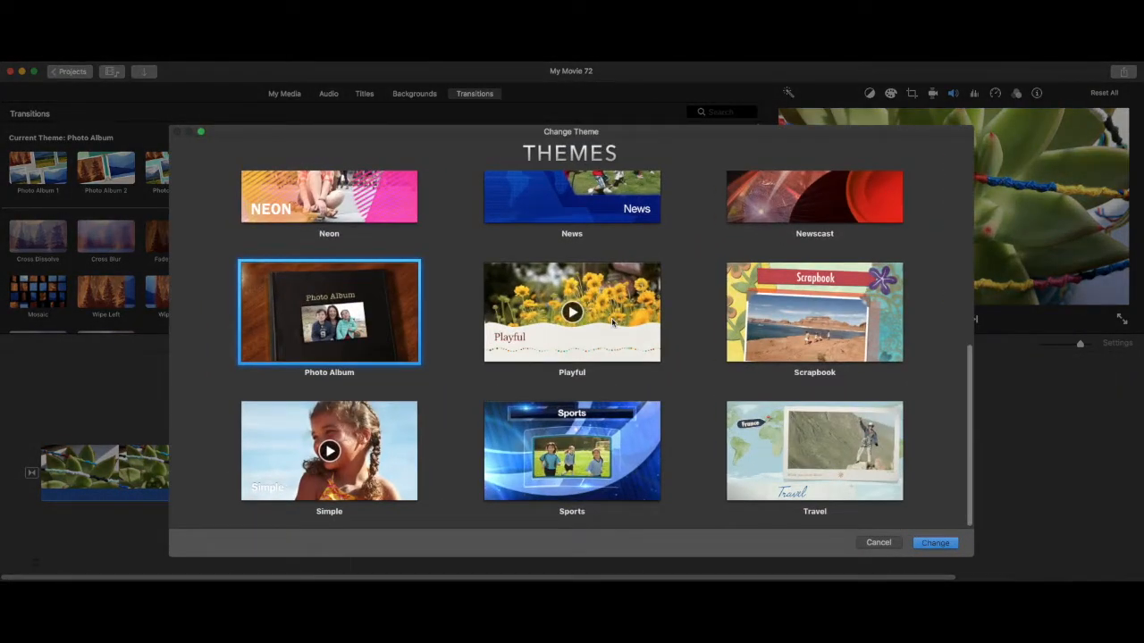
scroll(612, 323, "up", 5)
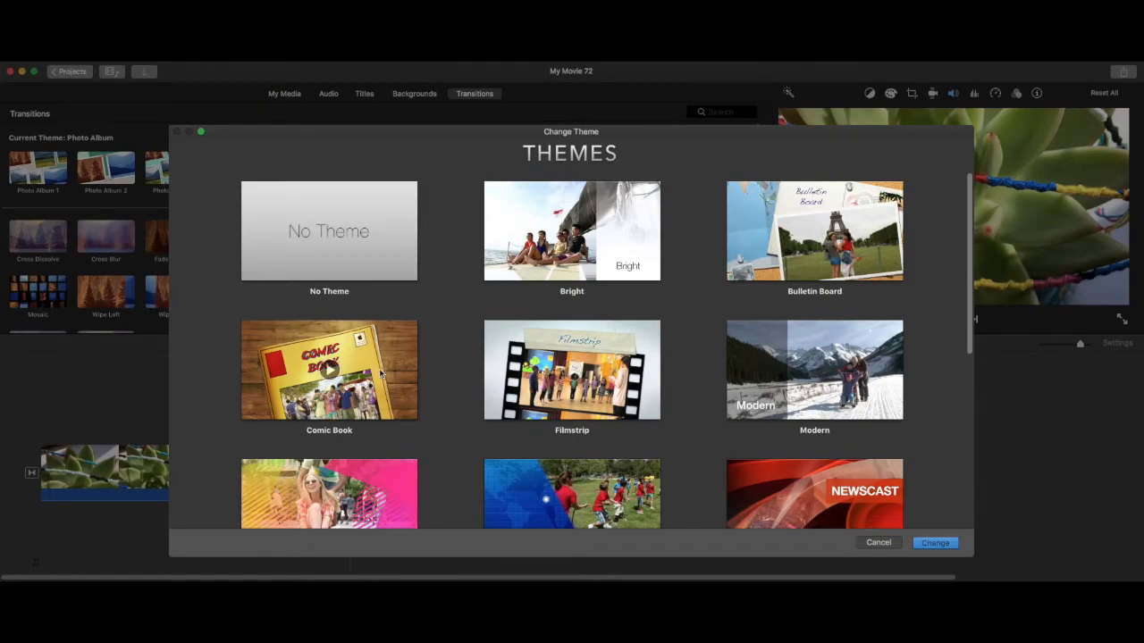
left_click(333, 371)
left_click(938, 542)
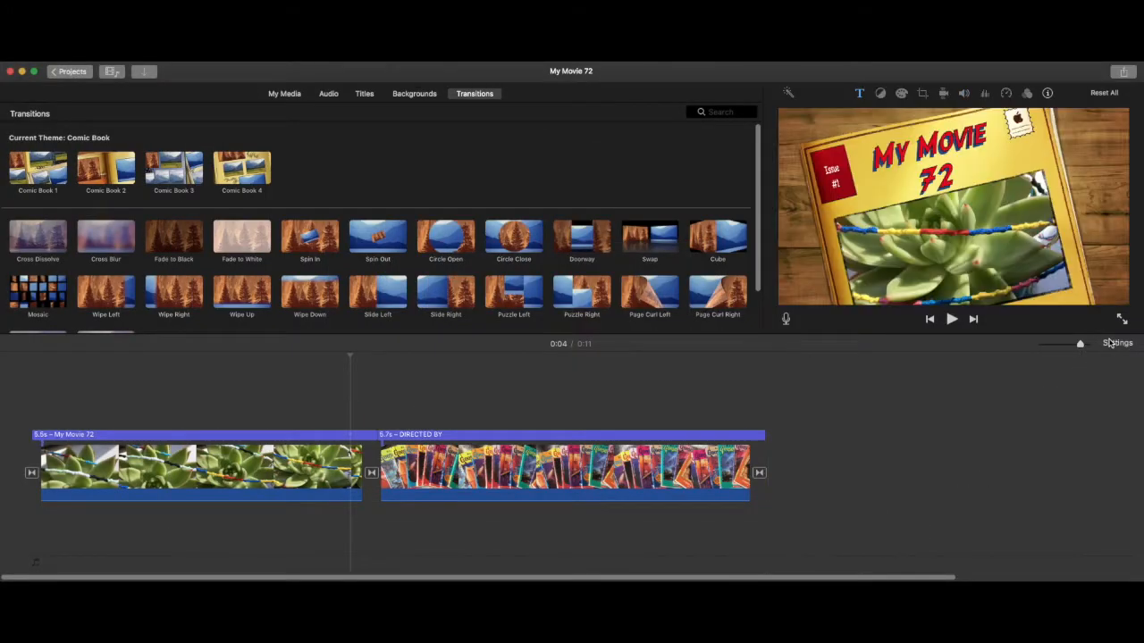
Turn off automatic content for the Comic Book theme and show the theme's titles.
left_click(1116, 343)
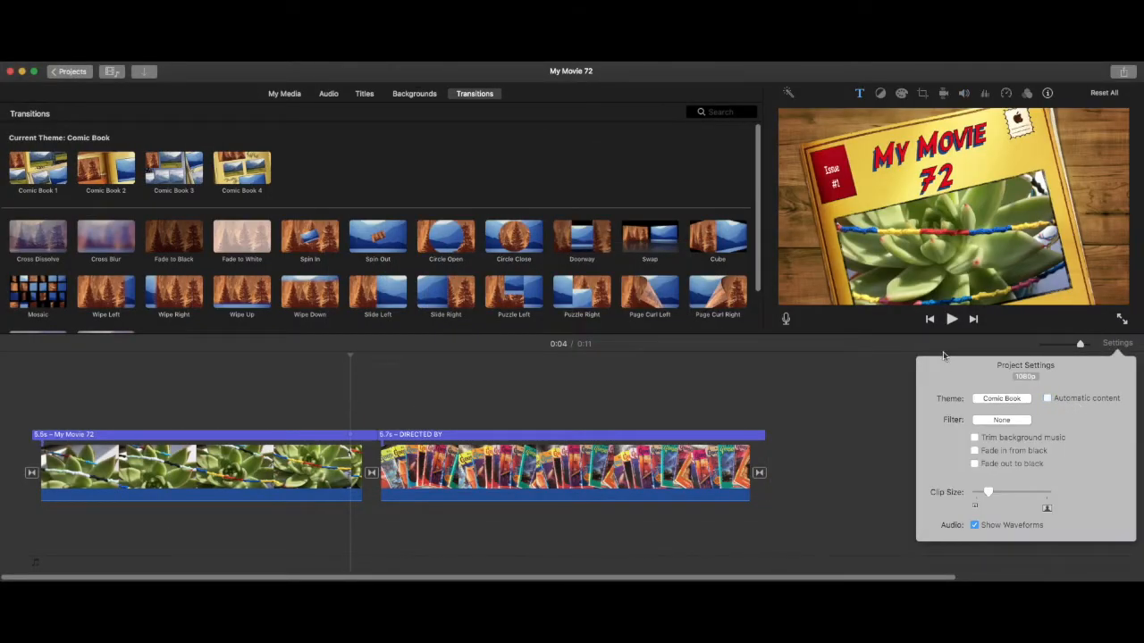
left_click(822, 401)
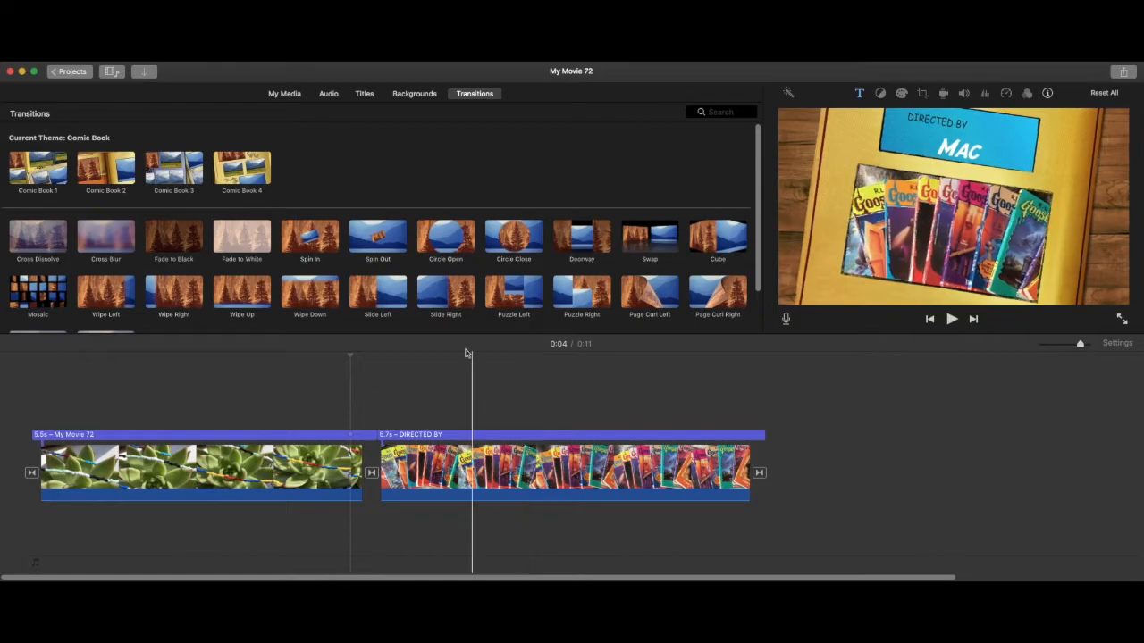
left_click(331, 94)
left_click(367, 94)
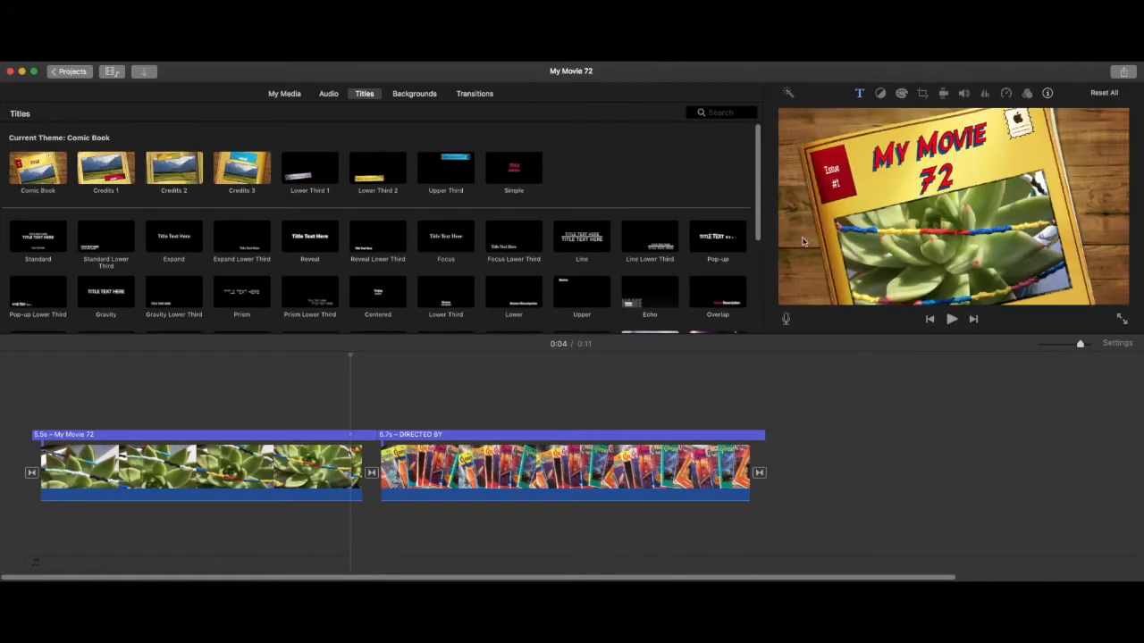
Change the project theme to Travel in the project settings.
left_click(1116, 344)
left_click(998, 400)
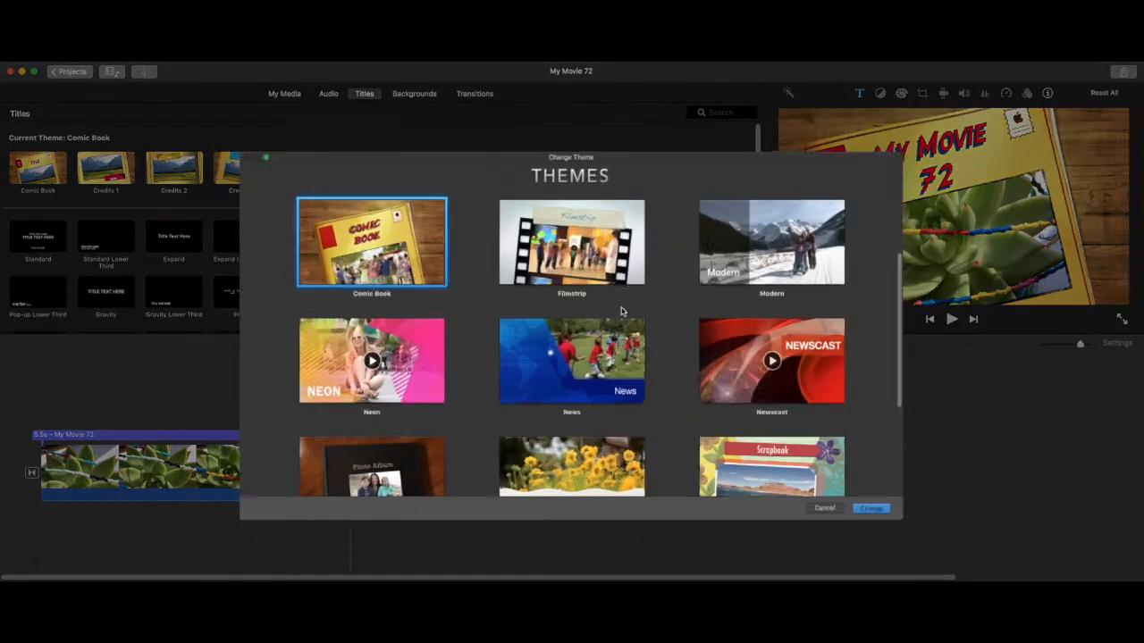
scroll(581, 308, "down", 5)
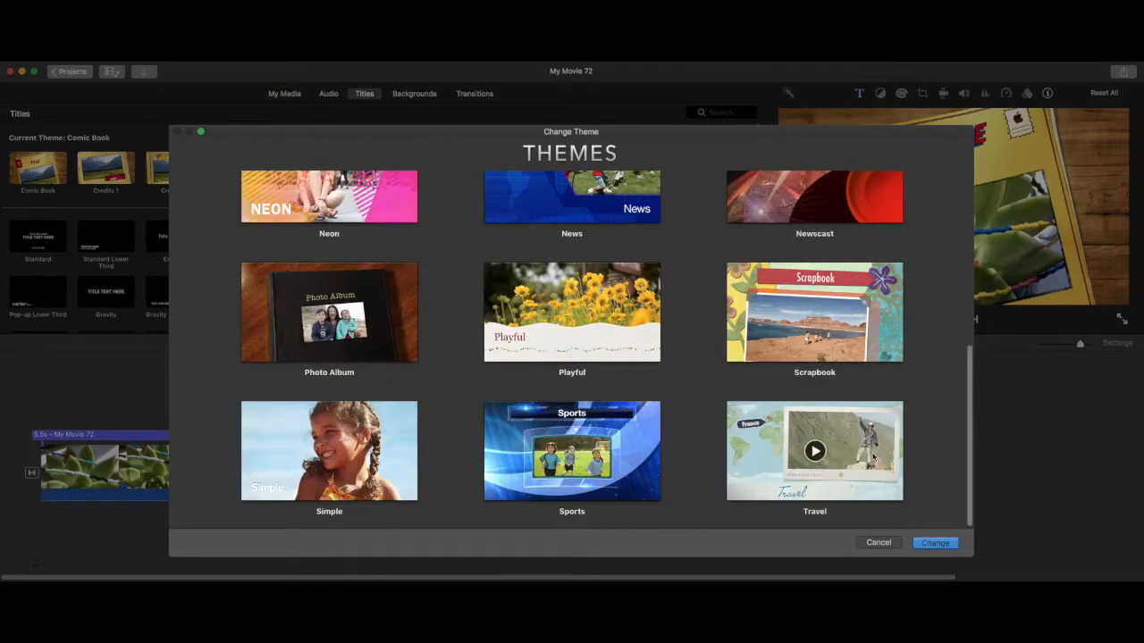
left_click(880, 491)
left_click(929, 542)
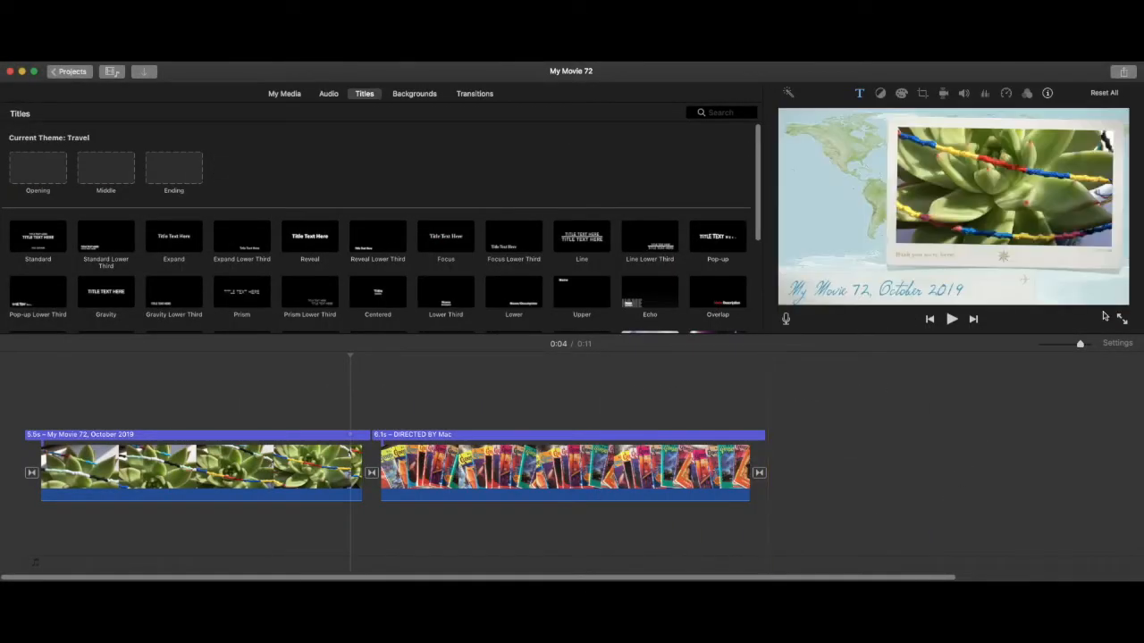
Turn off automatic content for the Travel theme and show the theme's titles and transition.
left_click(1119, 344)
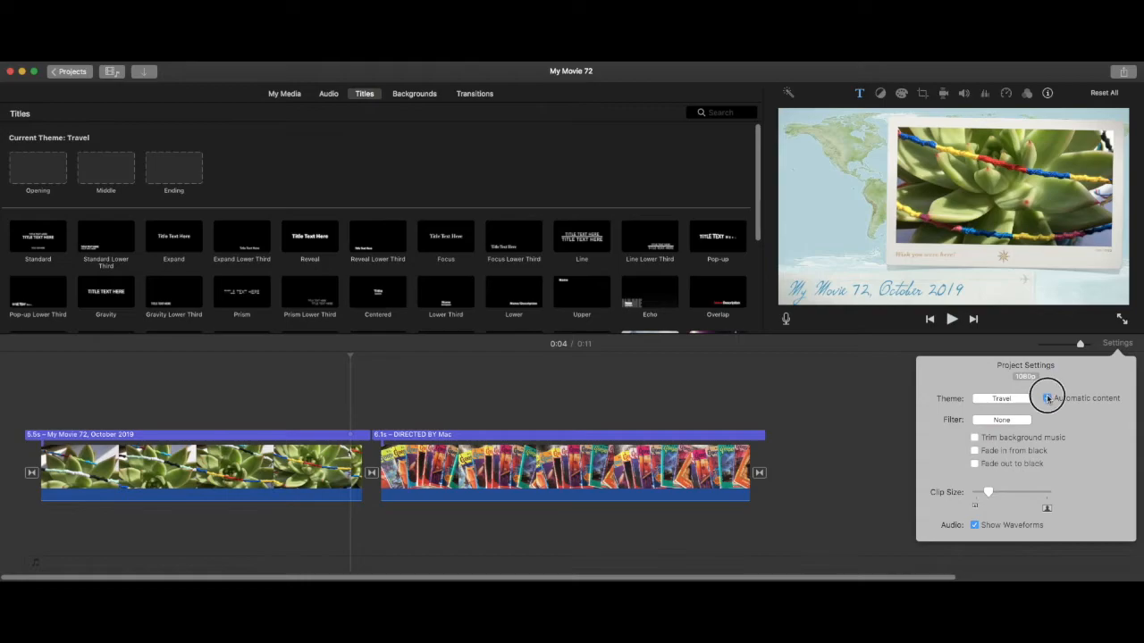
left_click(917, 341)
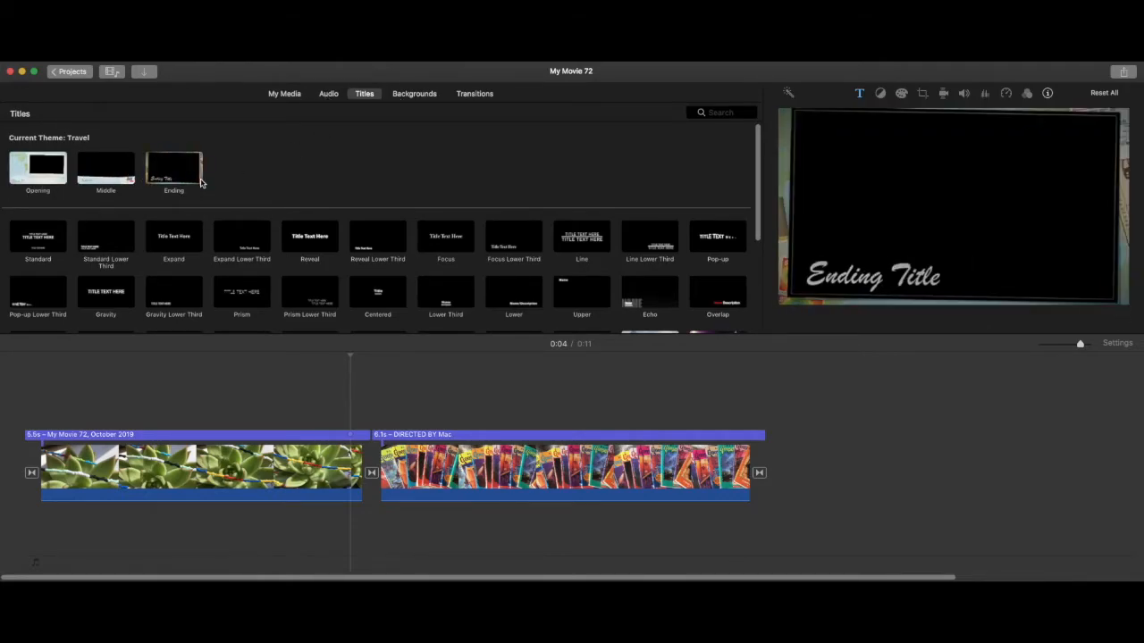
left_click(469, 95)
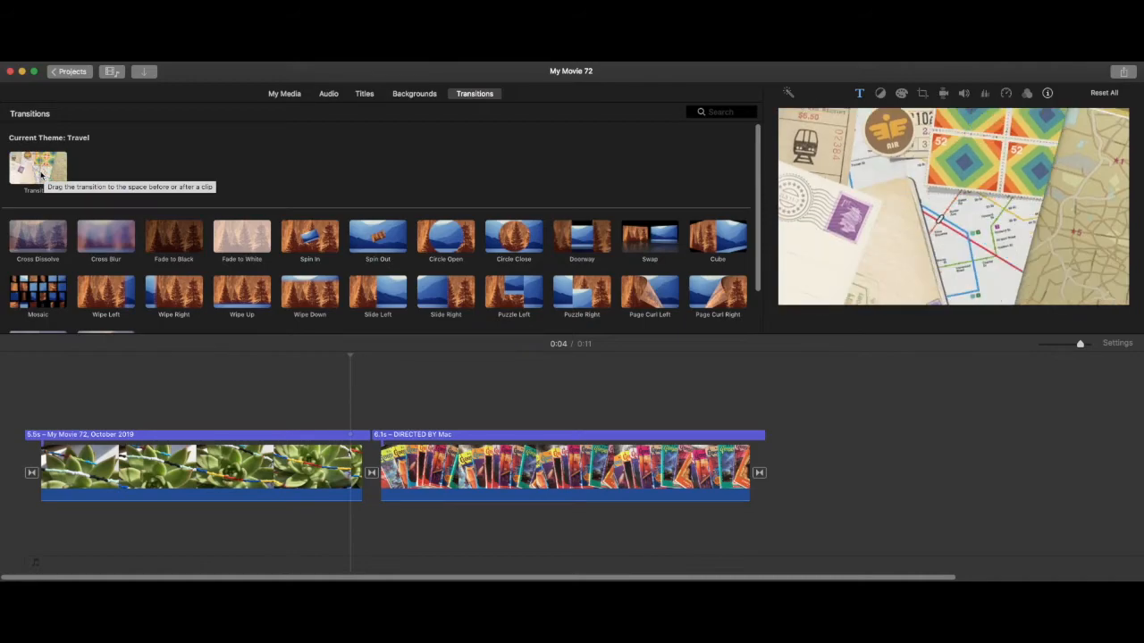
Browse the available maps and backgrounds that can accompany the Travel theme.
left_click(408, 95)
scroll(416, 169, "down", 1)
scroll(417, 184, "up", 1)
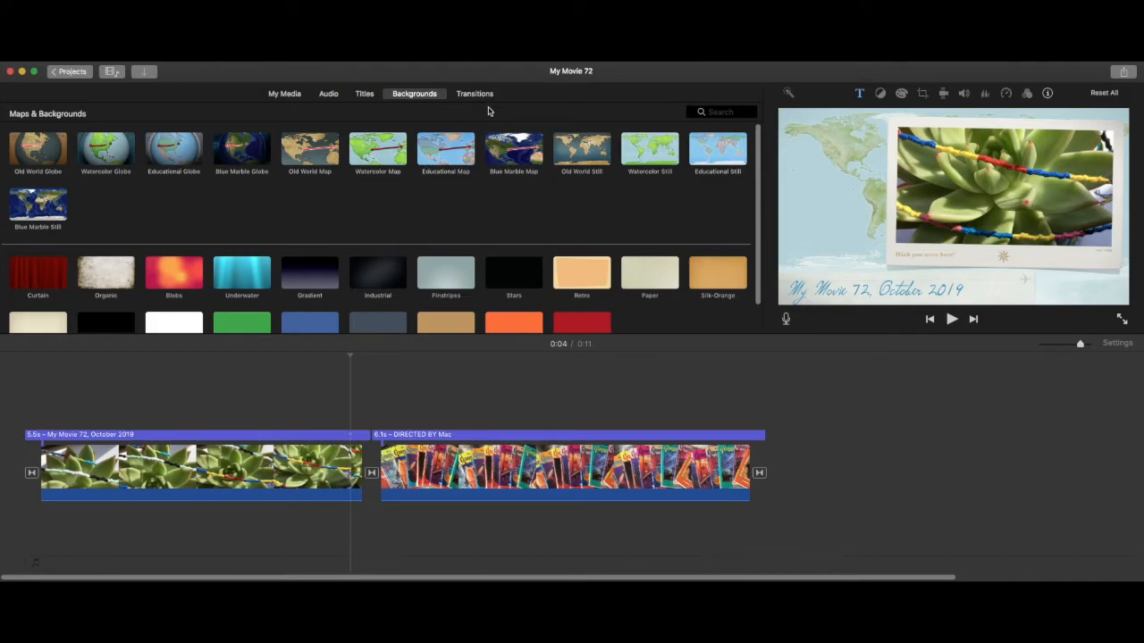
scroll(608, 184, "down", 1)
scroll(611, 184, "up", 1)
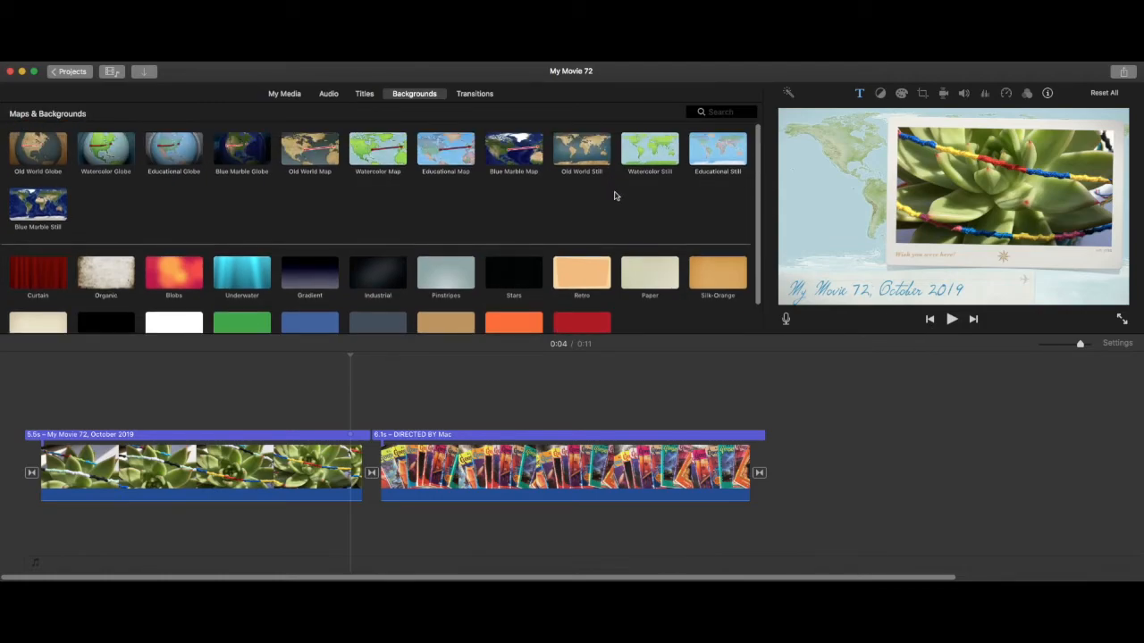